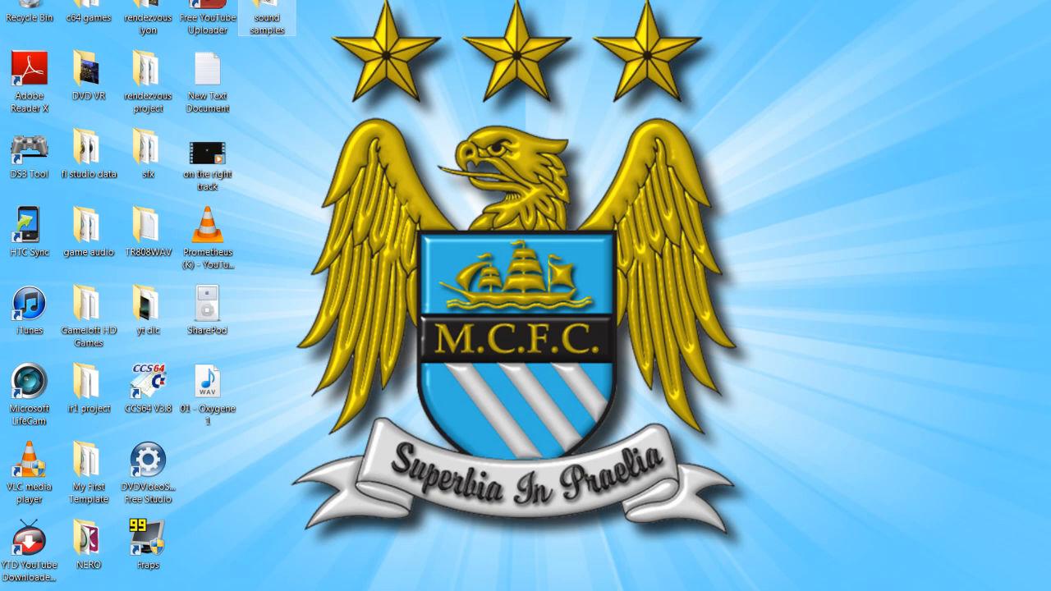
# Load oxy sample 1 from the sound samples folder as a new step sequencer channel below Hat and open its settings
pyautogui.doubleClick(266, 6)
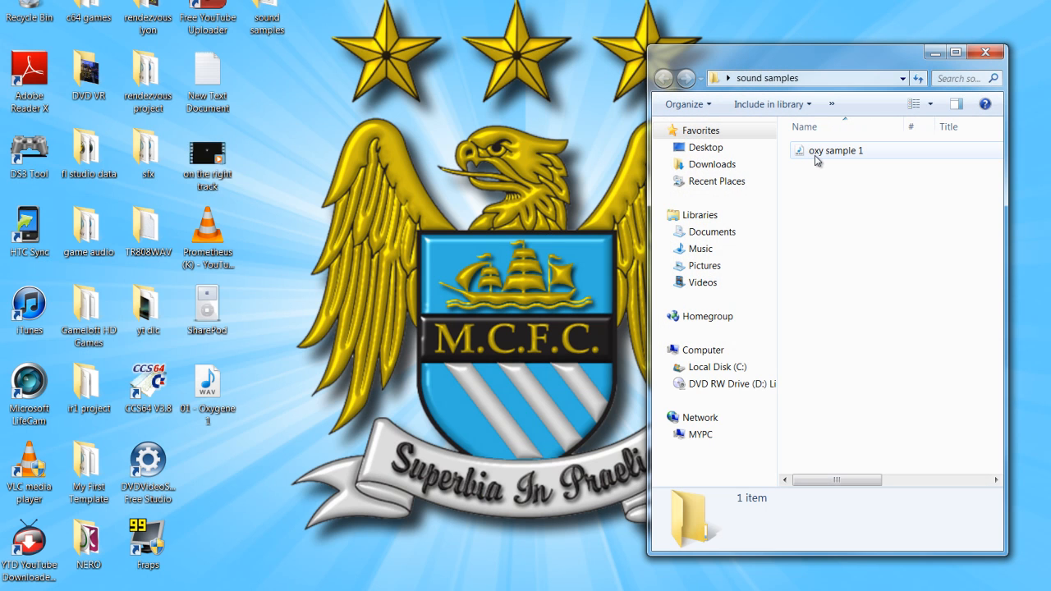
pyautogui.moveTo(817, 152); pyautogui.dragTo(180, 110)
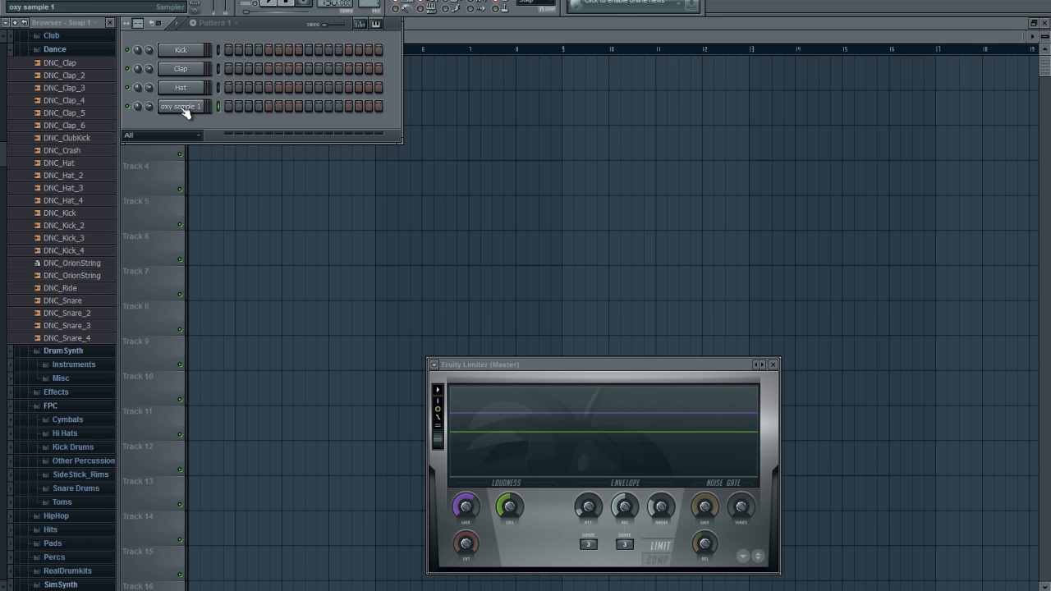
pyautogui.click(184, 109)
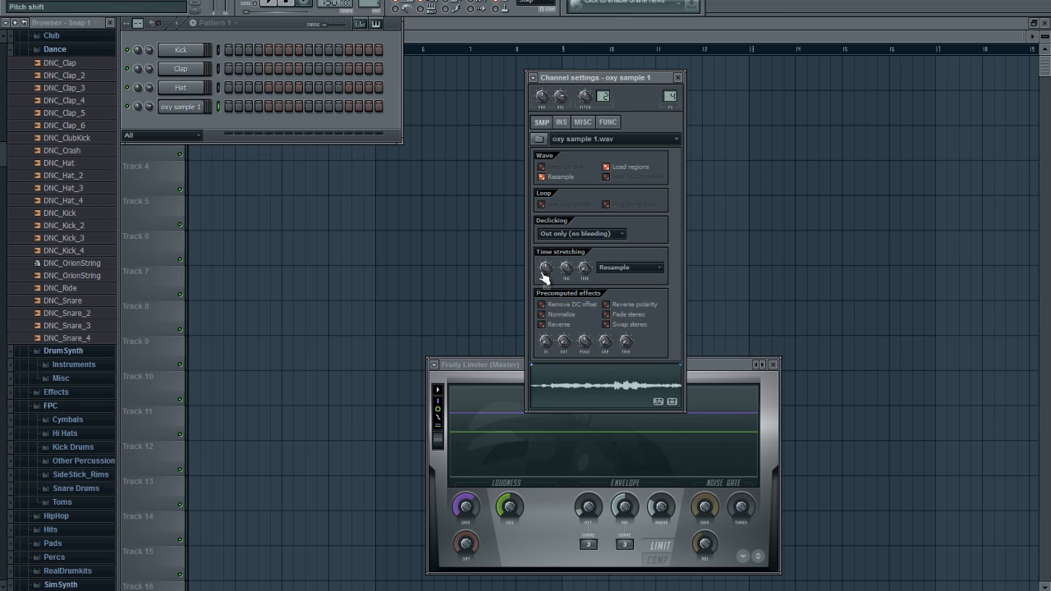
# Detect the tempo of oxy sample 1, accept the 121.975 BPM estimate and apply it as the project tempo
pyautogui.rightClick(602, 387)
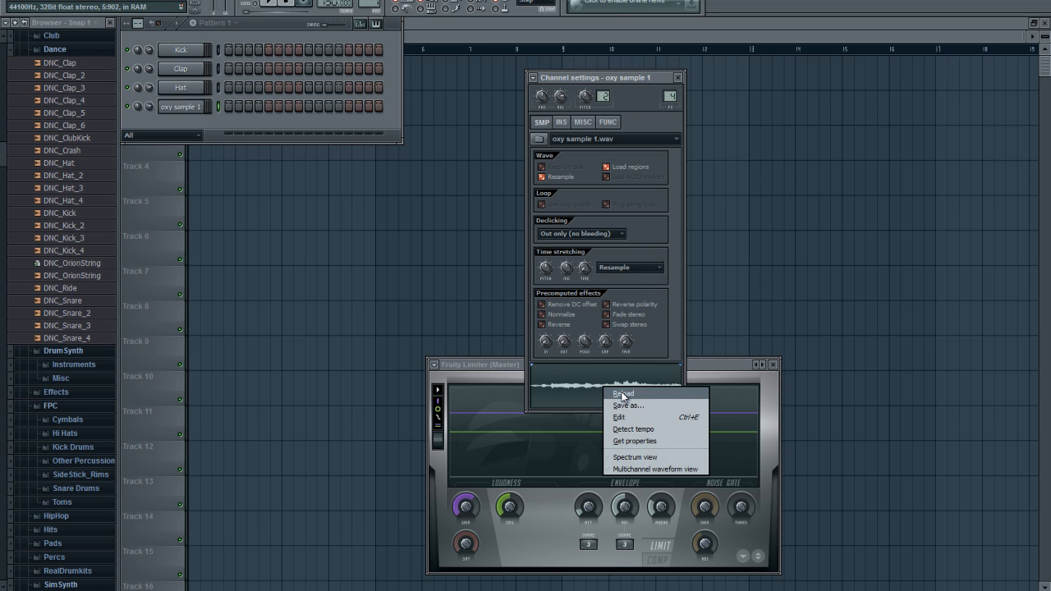
pyautogui.click(636, 430)
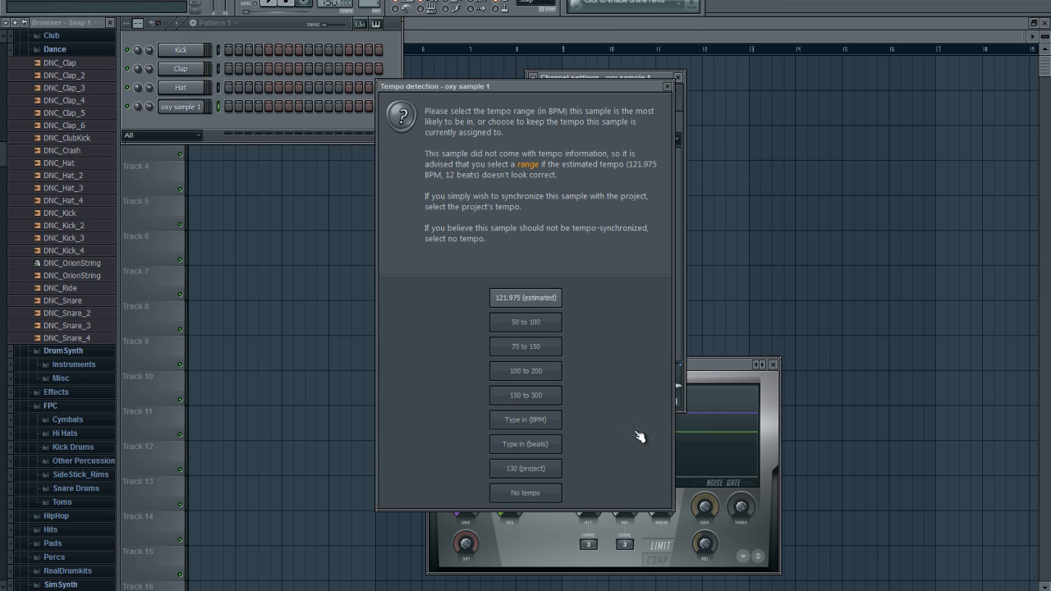
pyautogui.click(527, 300)
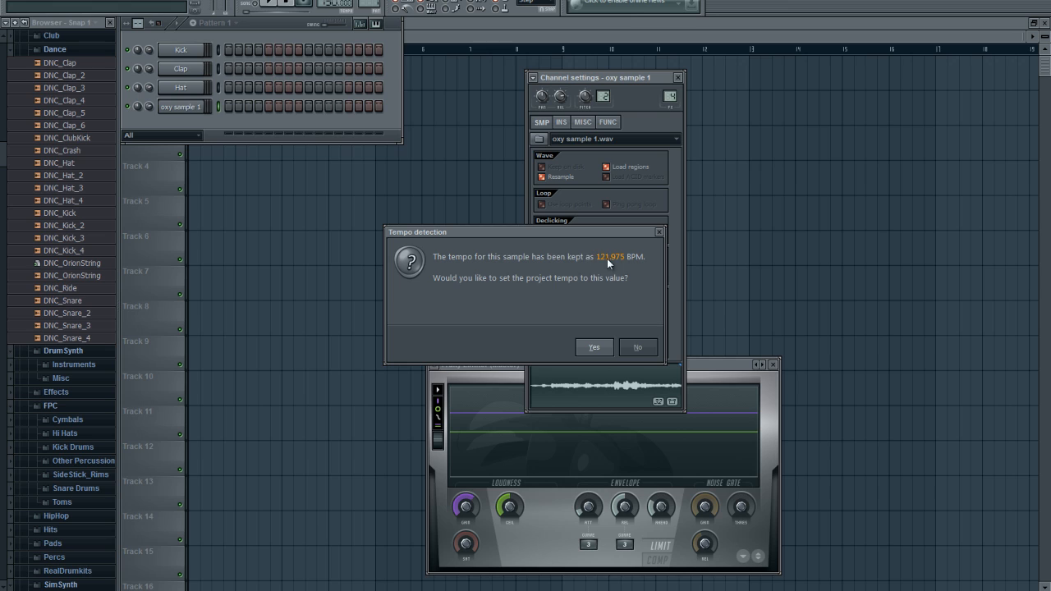
pyautogui.click(595, 348)
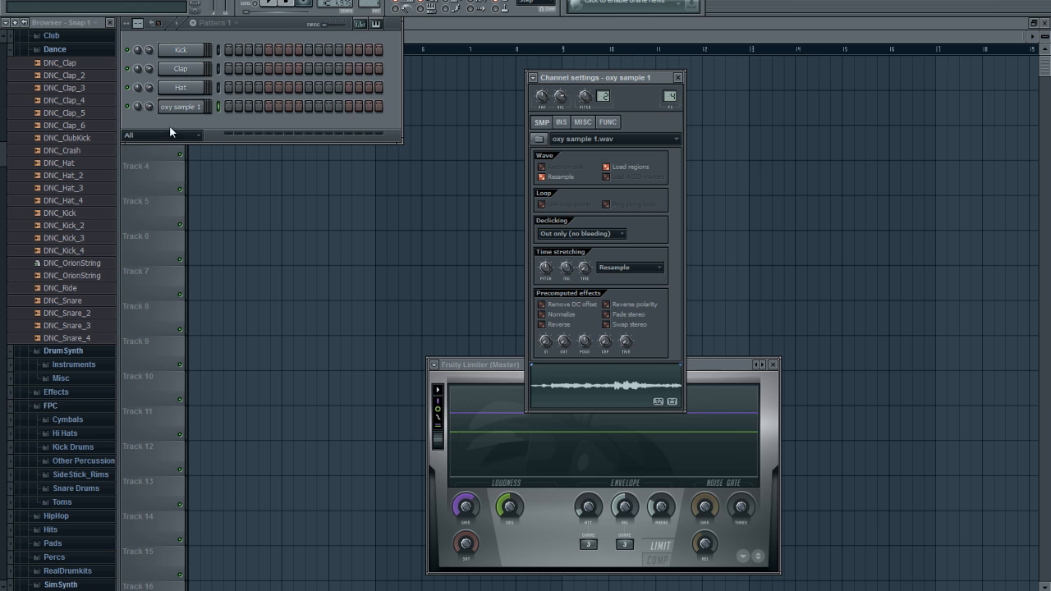
# Open the piano roll for the oxy sample 1 channel and place a C5 note at the start of bar 1
pyautogui.rightClick(188, 109)
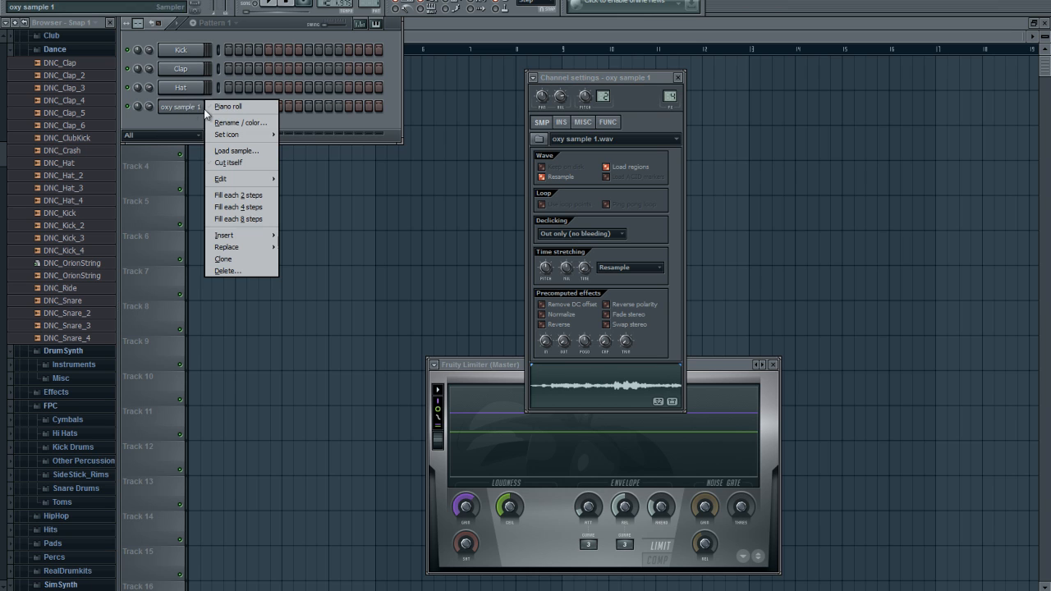
pyautogui.click(223, 107)
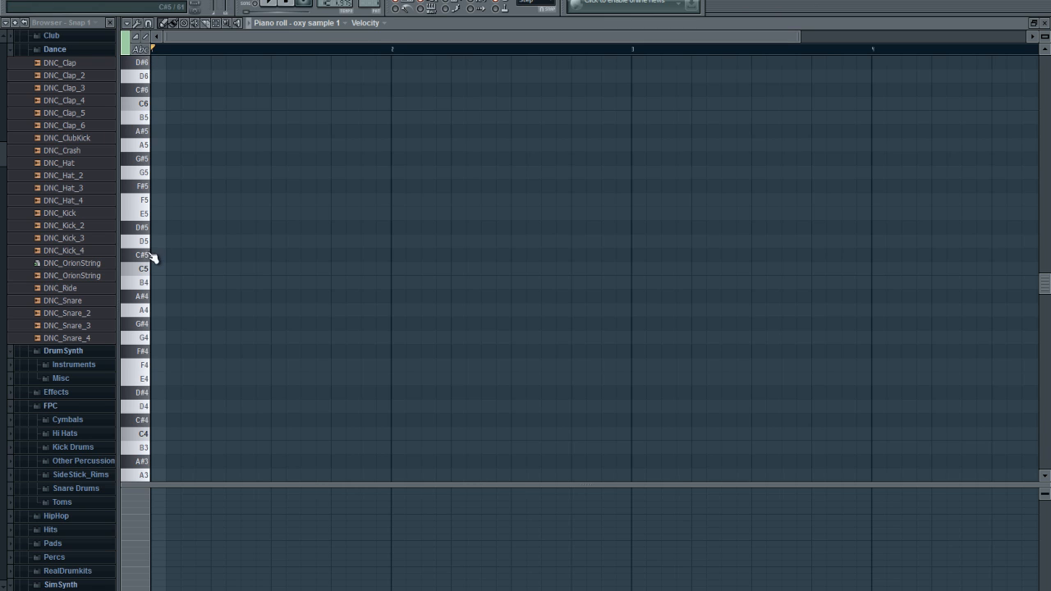
pyautogui.click(151, 54)
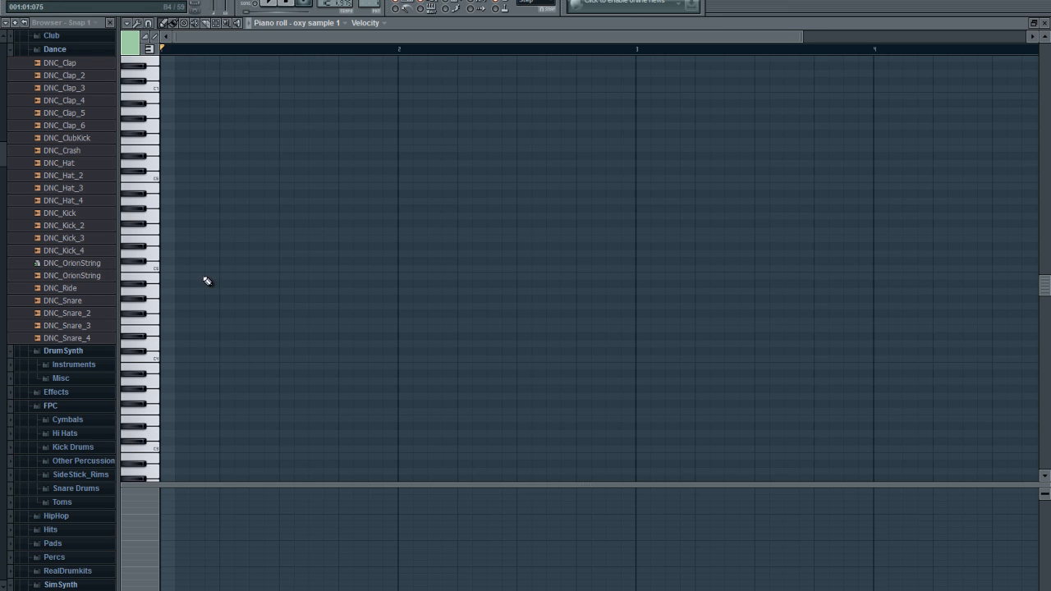
pyautogui.click(161, 269)
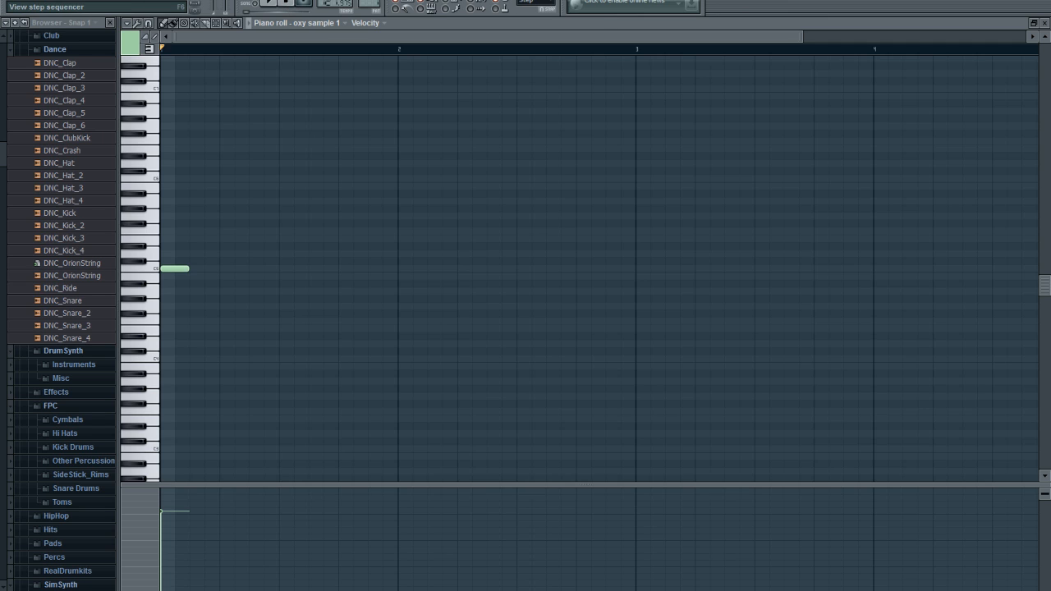
# Lengthen the C5 note to two full bars, ending at bar 3, and play back the pattern
pyautogui.press('F6')
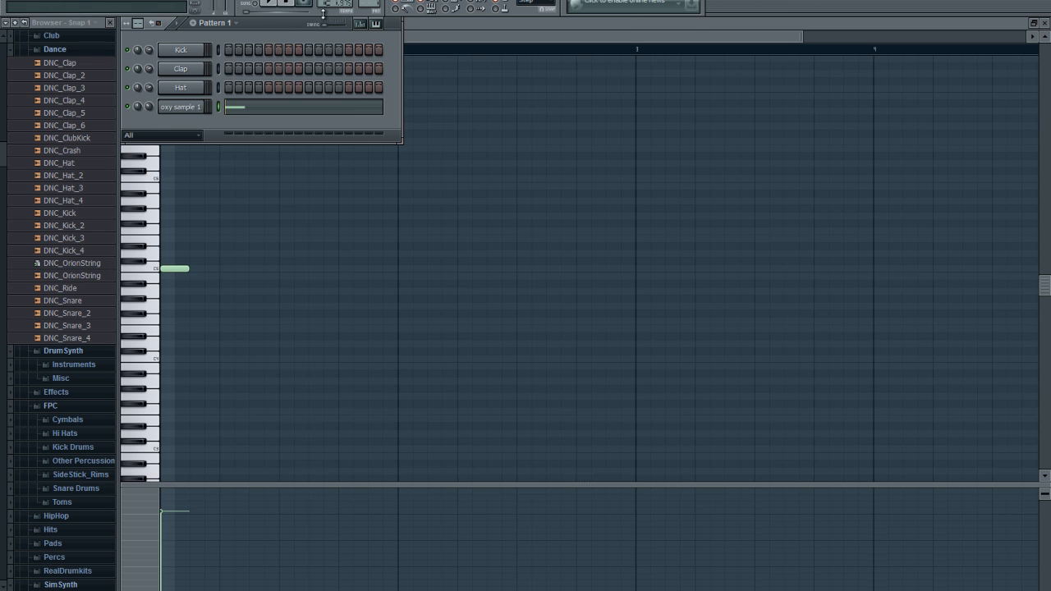
pyautogui.click(440, 33)
pyautogui.moveTo(190, 269); pyautogui.dragTo(635, 290)
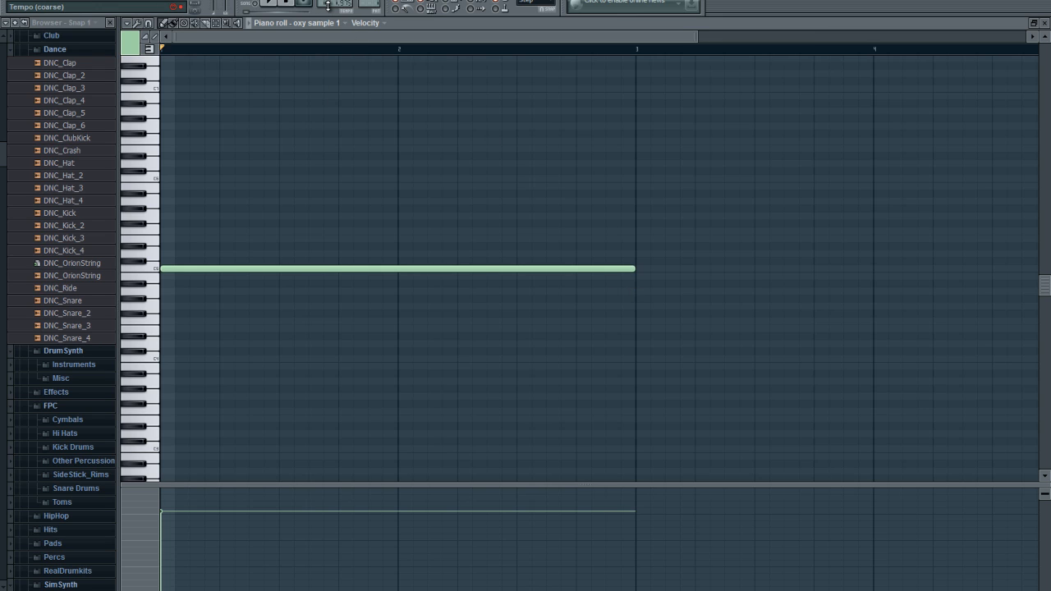
pyautogui.click(270, 5)
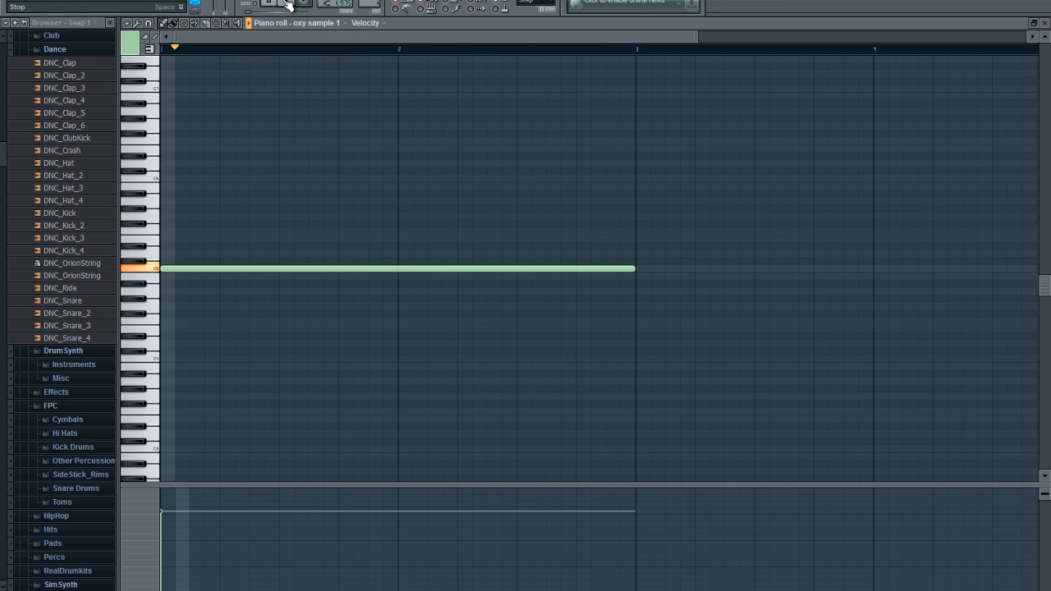
pyautogui.click(287, 4)
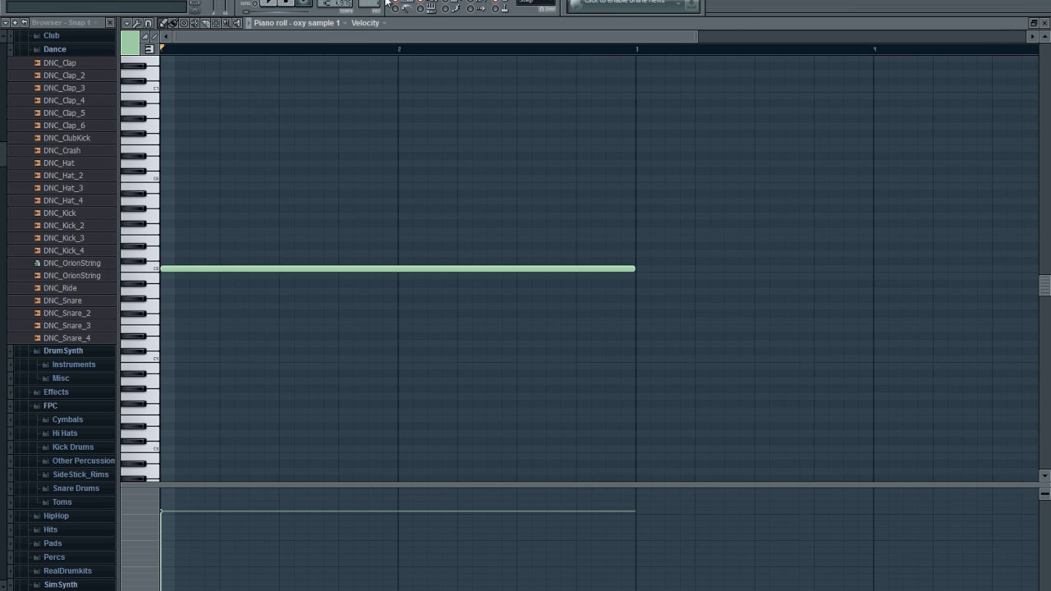
# Clone the oxy sample 1 channel and switch to Pattern 2
pyautogui.press('F6')
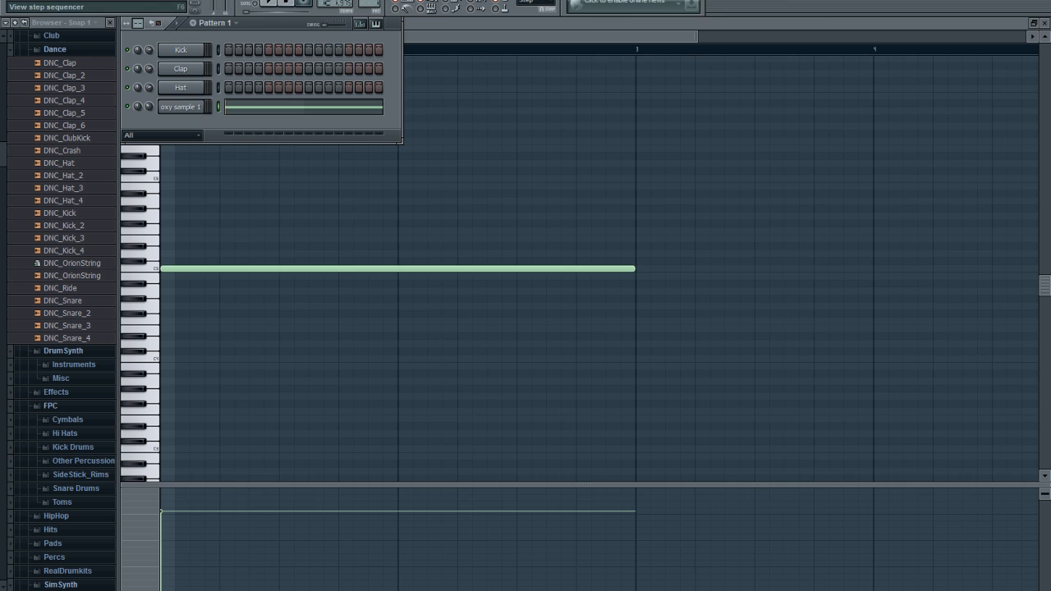
pyautogui.rightClick(178, 107)
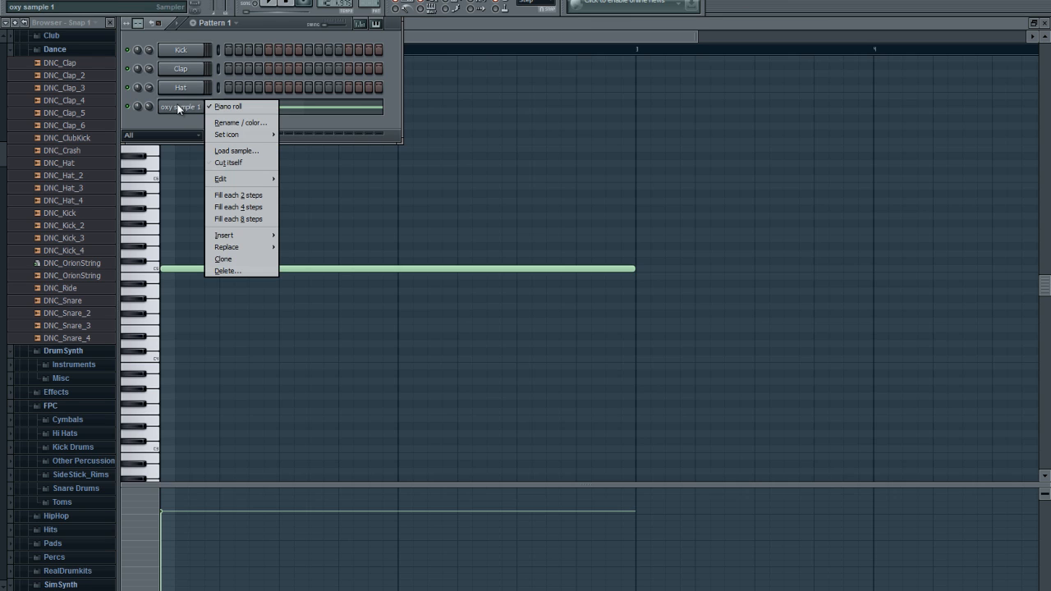
pyautogui.click(217, 259)
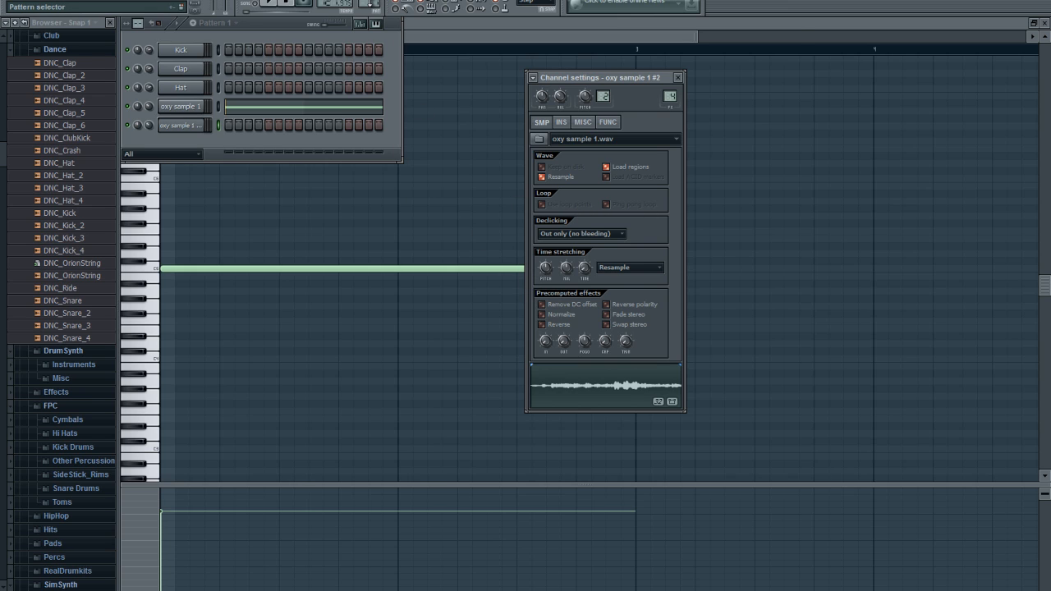
pyautogui.moveTo(372, 4); pyautogui.dragTo(370, 2)
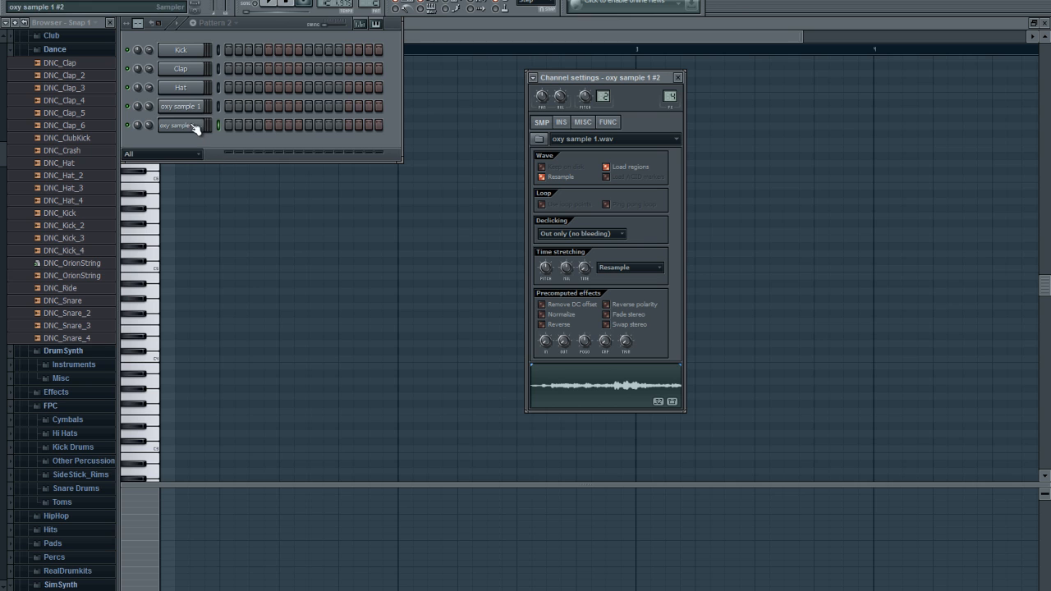
# Set the cloned channel's time stretching mode to Tonal and slightly lower its time stretching pitch
pyautogui.click(659, 271)
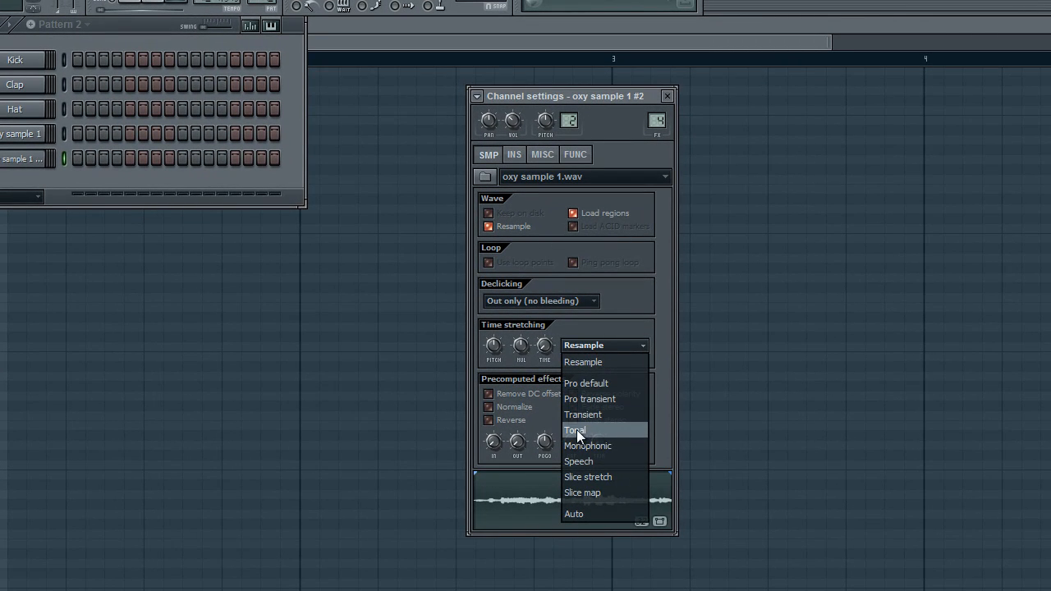
pyautogui.click(576, 430)
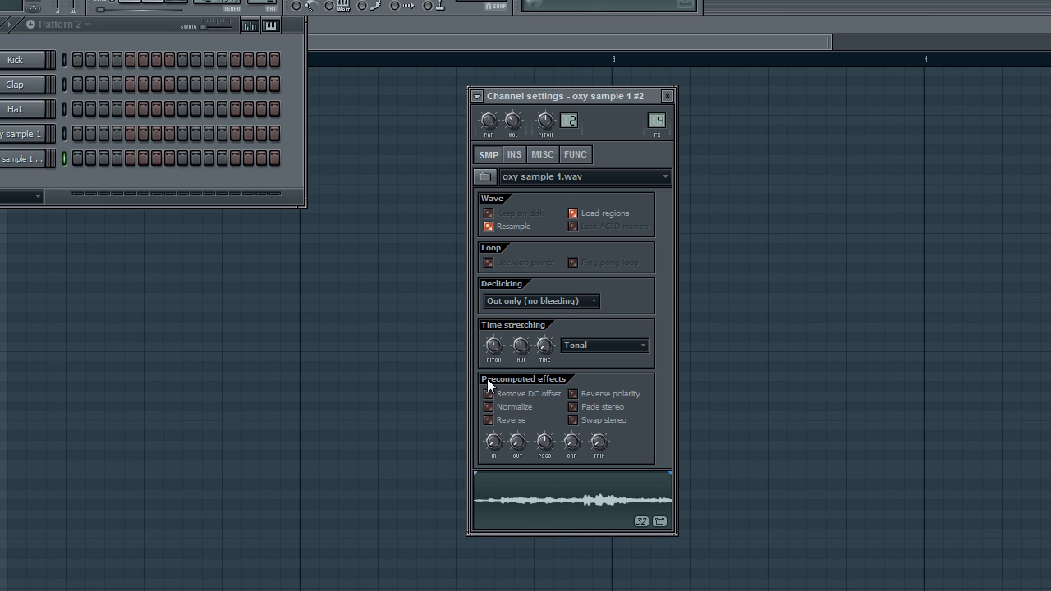
pyautogui.moveTo(494, 347); pyautogui.dragTo(494, 353)
# Place a two-bar C5 note from bar 1 in the cloned channel's piano roll
pyautogui.rightClick(4, 172)
pyautogui.click(66, 160)
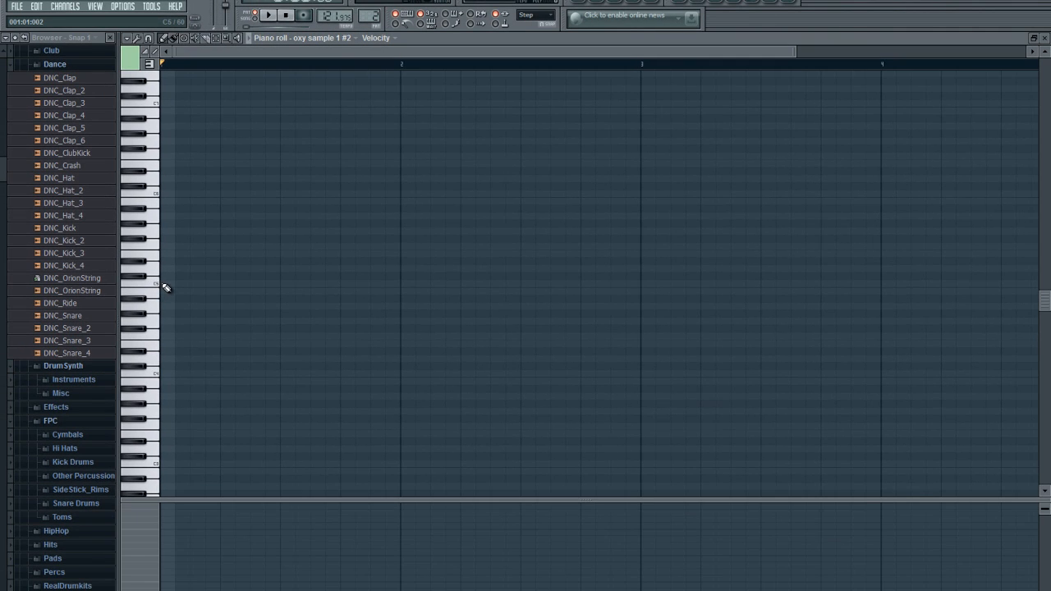
pyautogui.click(164, 284)
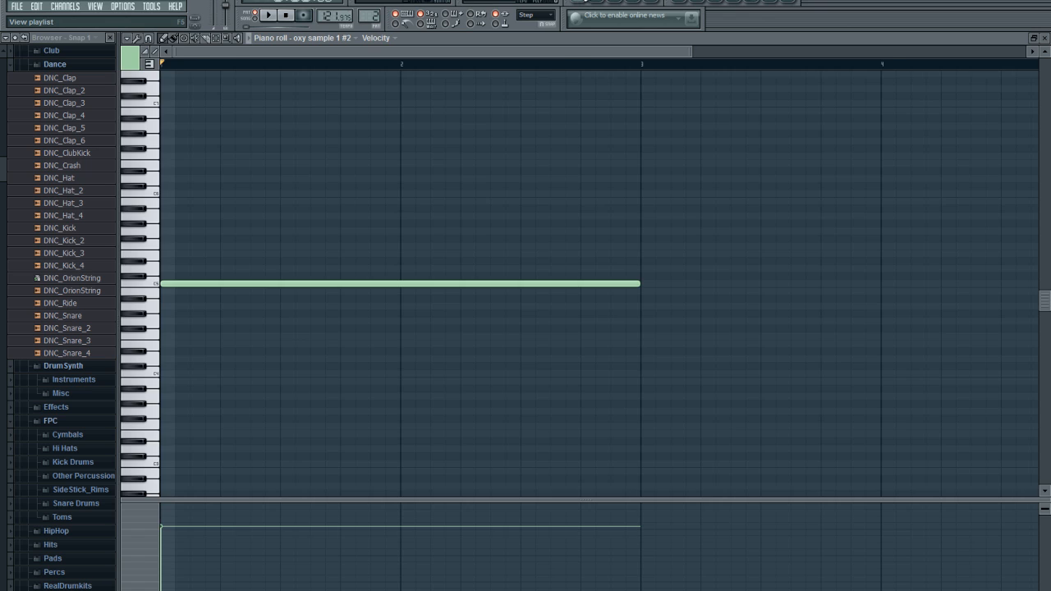
# Place Pattern 1 on Track 2 of the playlist and align its start with bar 4
pyautogui.click(579, 1)
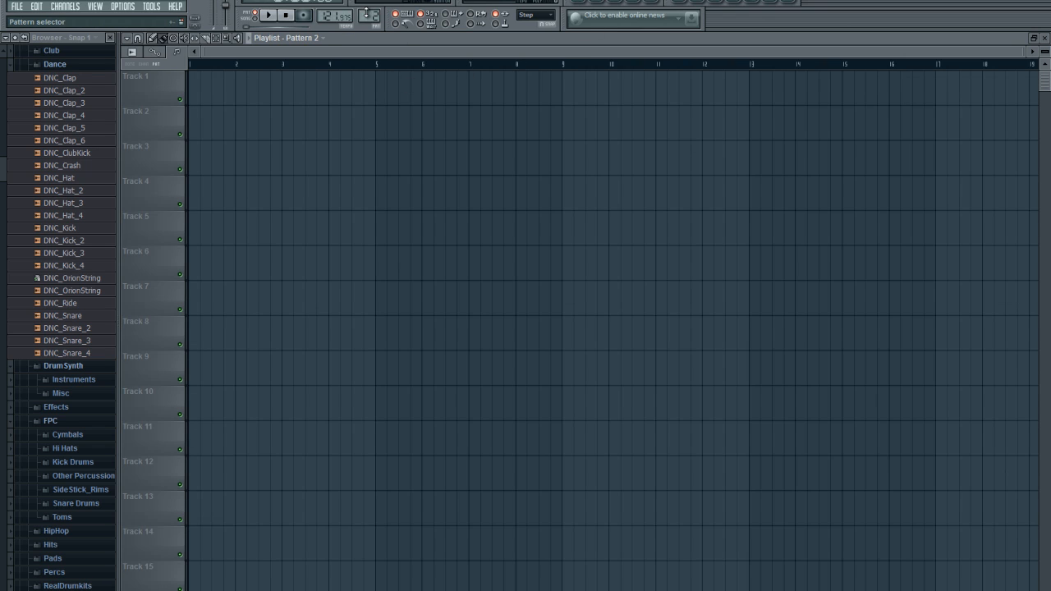
pyautogui.scroll(-1, 367, 14)
pyautogui.click(331, 114)
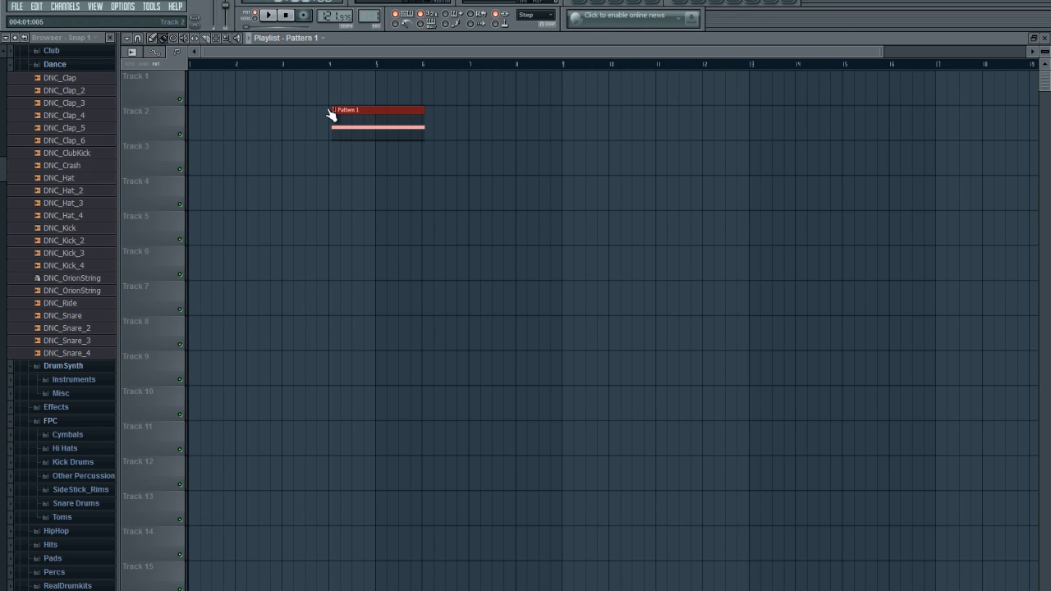
pyautogui.moveTo(343, 109); pyautogui.dragTo(337, 109)
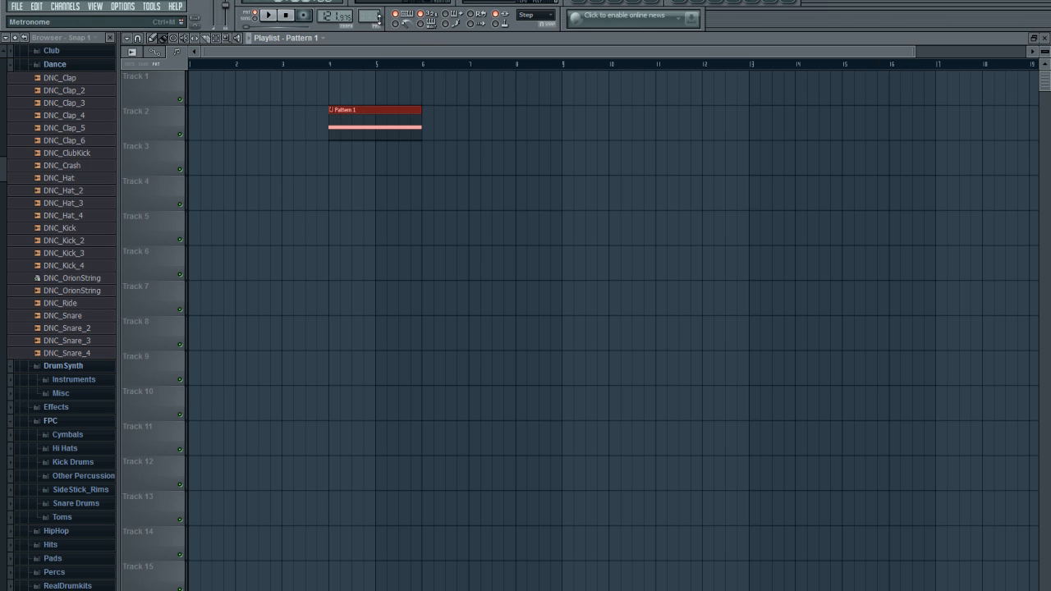
# Place Pattern 2 on Track 3 of the playlist and align its start with bar 7
pyautogui.scroll(1, 379, 18)
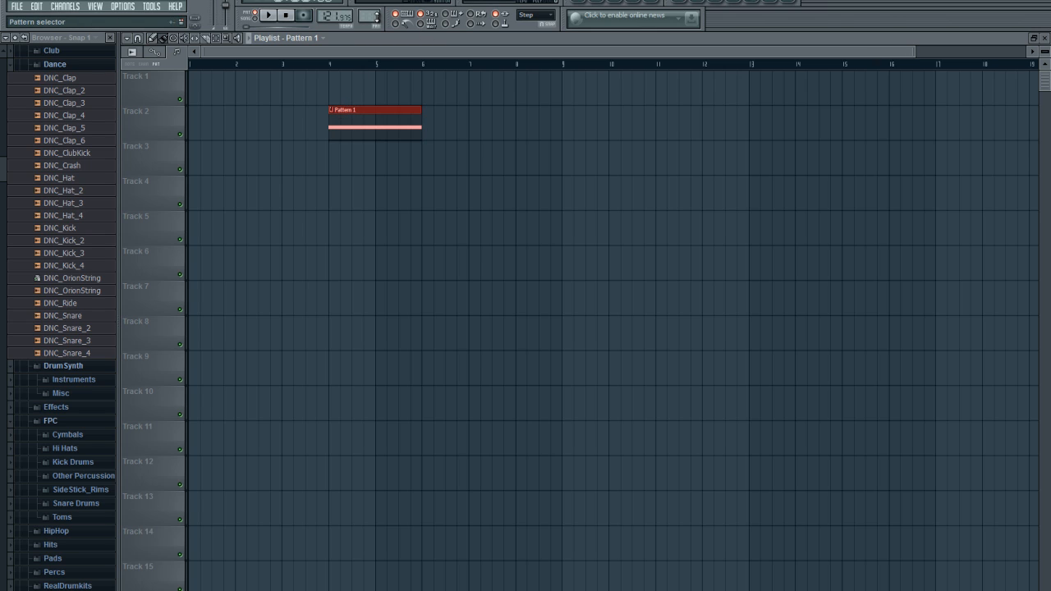
pyautogui.click(470, 153)
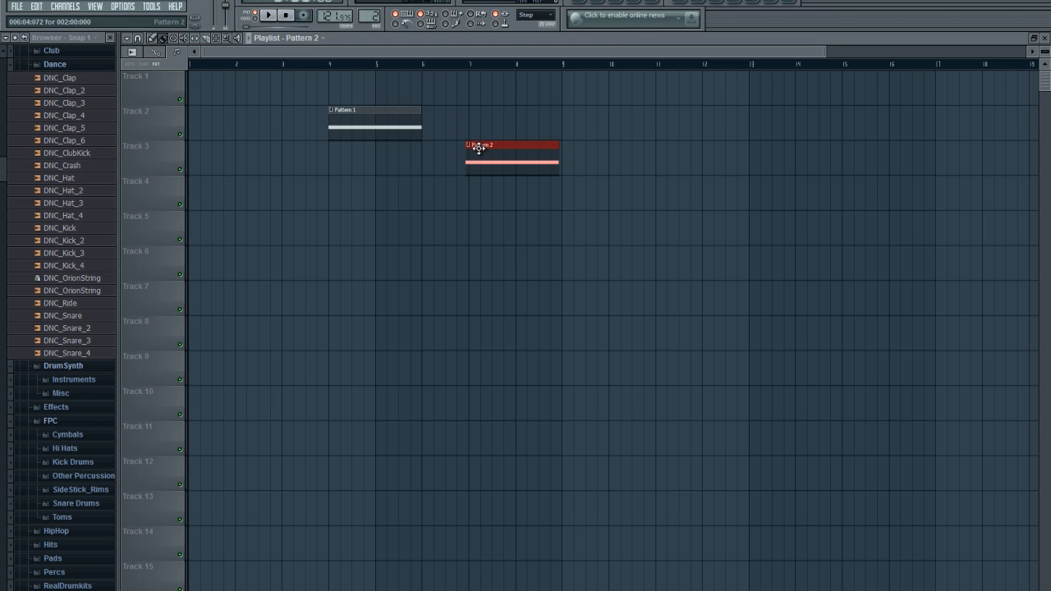
pyautogui.moveTo(478, 147); pyautogui.dragTo(482, 144)
# Play the song from bar 4 to compare the two pattern clips and stop playback
pyautogui.click(330, 64)
pyautogui.click(268, 17)
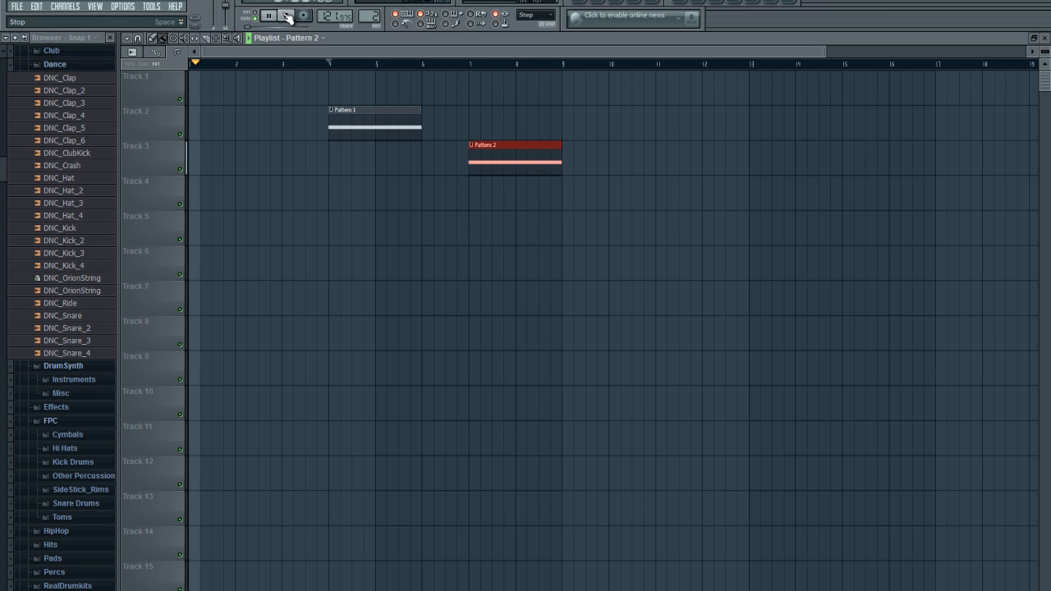
pyautogui.click(288, 16)
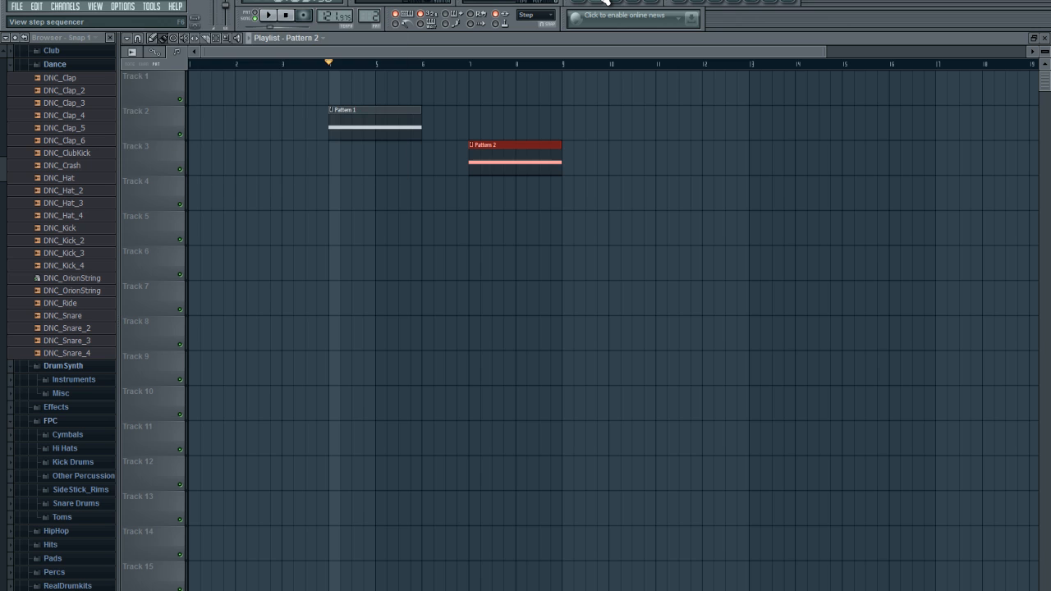
# Add the waveform of the original oxy sample 1 channel to playlist Track 5 as an audio clip near bar 14
pyautogui.click(606, 2)
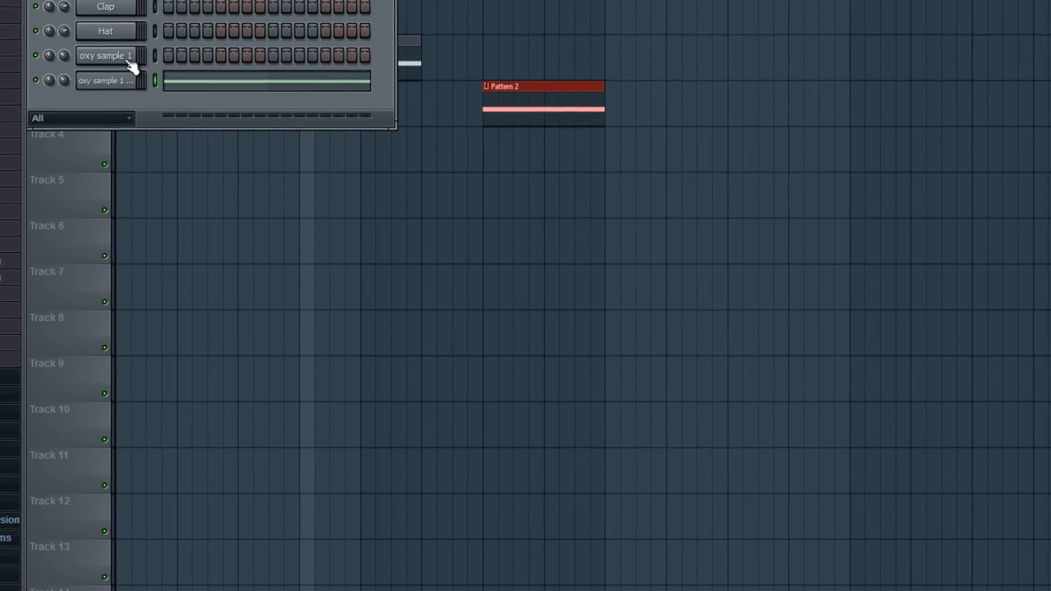
pyautogui.click(191, 123)
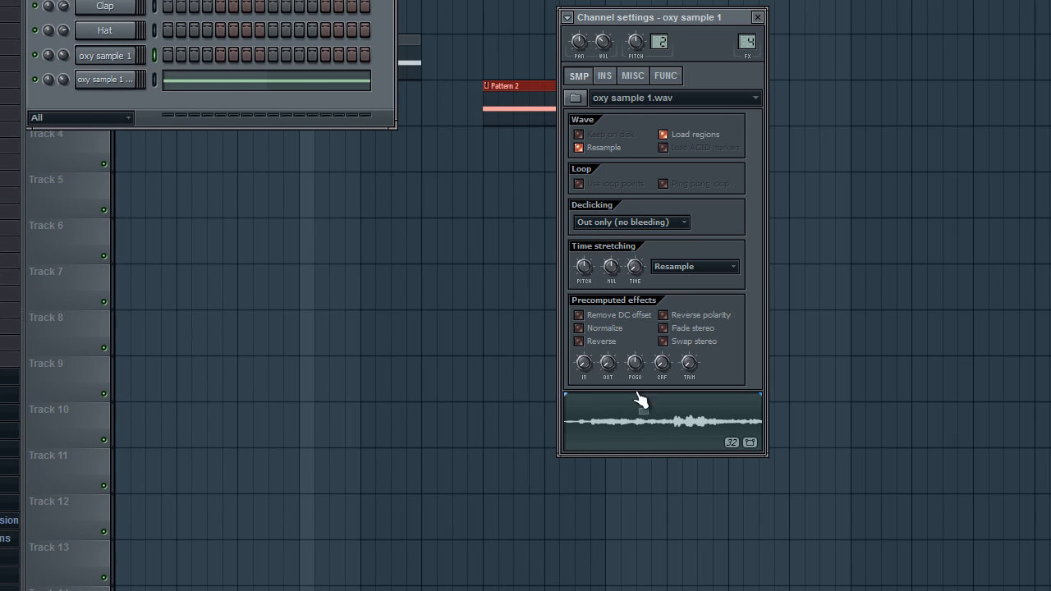
pyautogui.moveTo(640, 401); pyautogui.dragTo(908, 209)
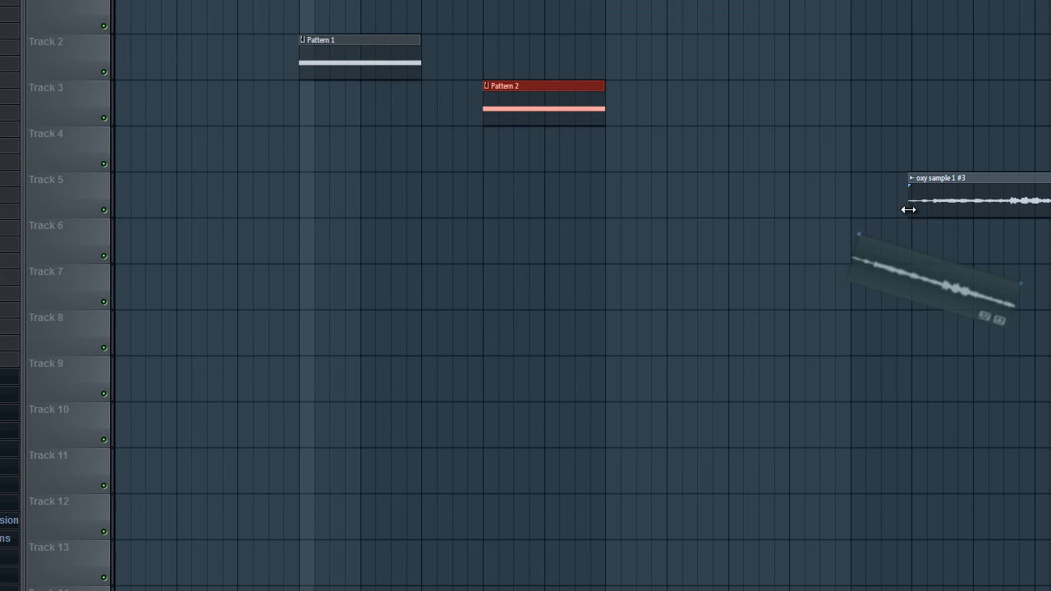
# Switch the step sequencer's channel filter to the Unsorted group
pyautogui.moveTo(329, 4)
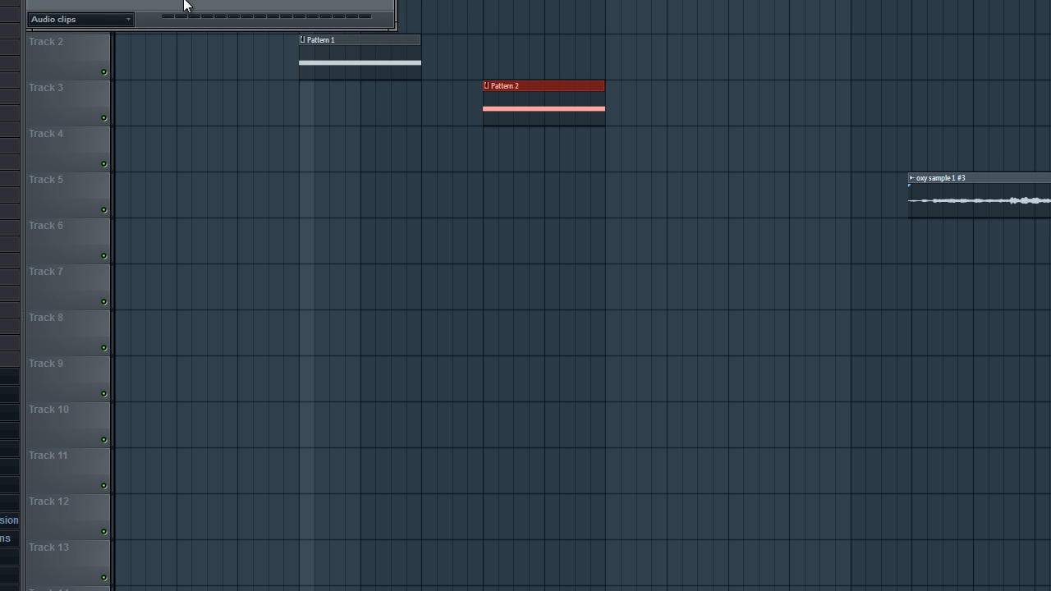
pyautogui.click(128, 19)
pyautogui.click(51, 72)
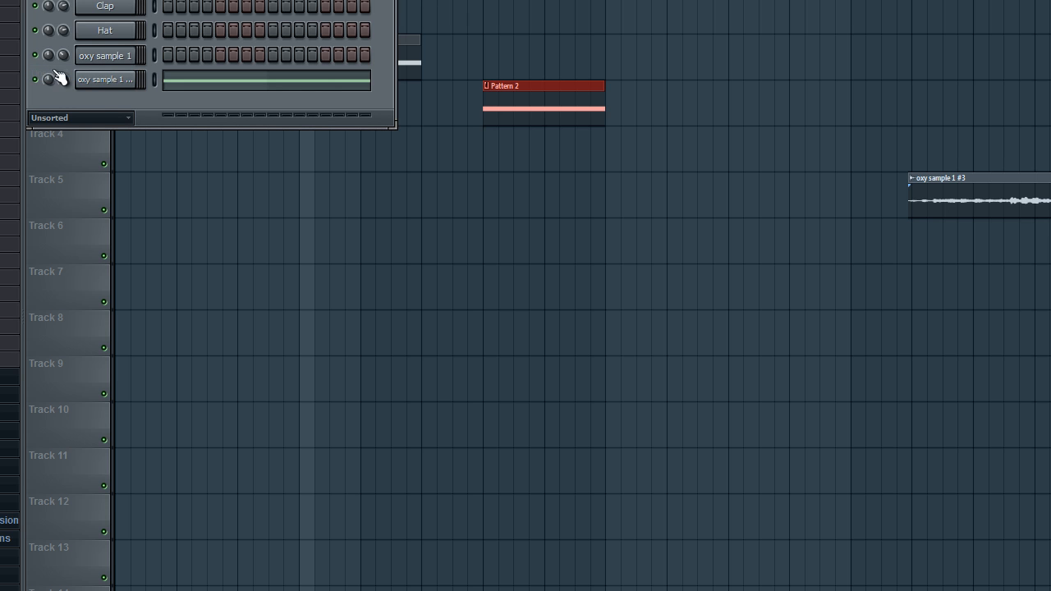
# Add the waveform of the original oxy sample 1 channel to playlist Track 6 as another audio clip, beyond the Track 5 clip
pyautogui.click(110, 59)
pyautogui.click(112, 59)
pyautogui.click(122, 57)
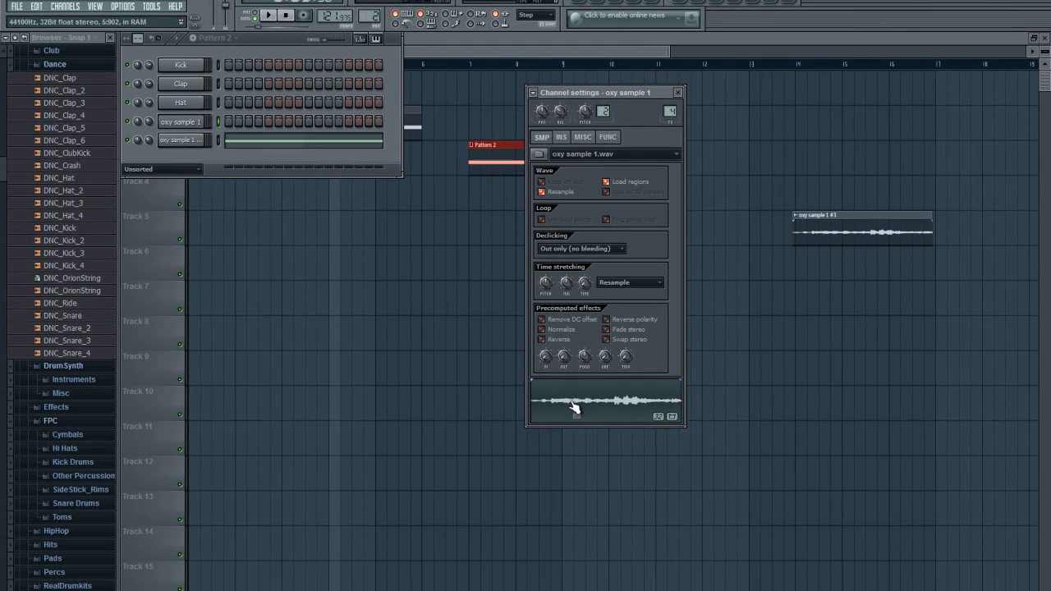
pyautogui.moveTo(578, 408); pyautogui.dragTo(967, 269)
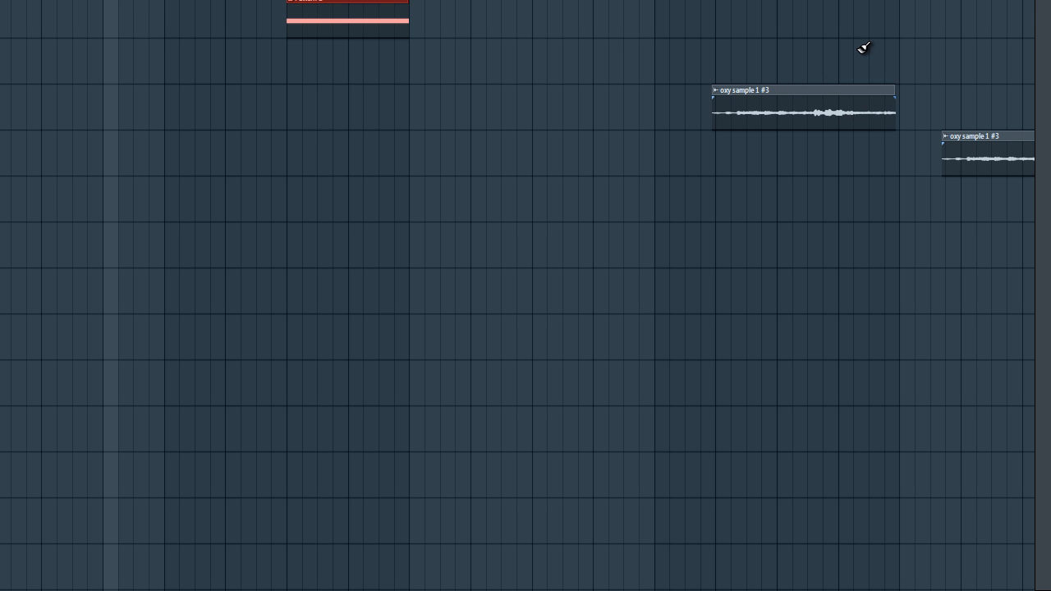
# Remove both oxy sample 1 audio clips from the playlist and delete their channel from the Audio clips group
pyautogui.rightClick(848, 106)
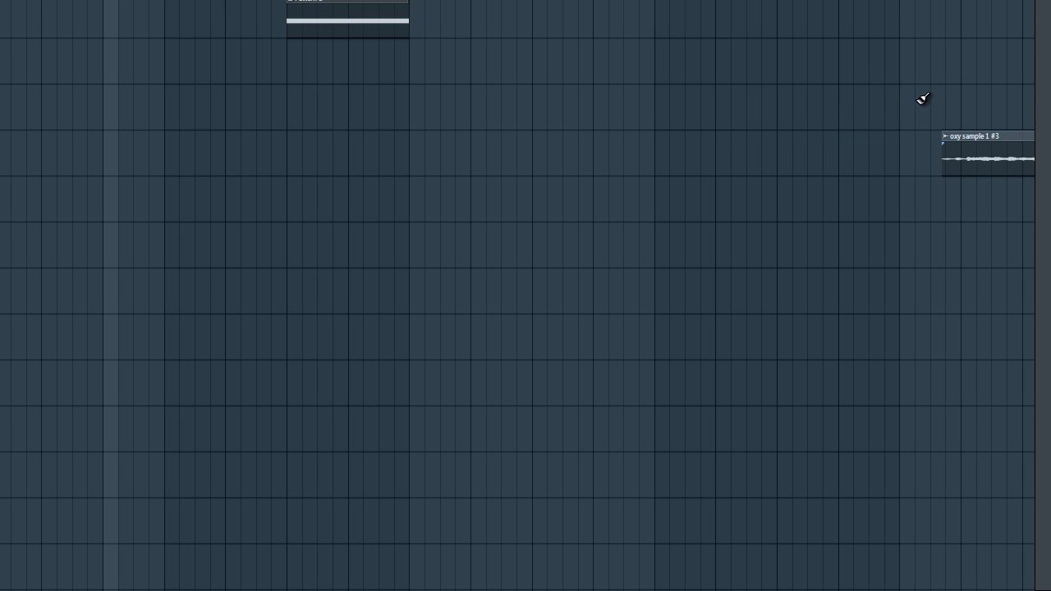
pyautogui.rightClick(980, 161)
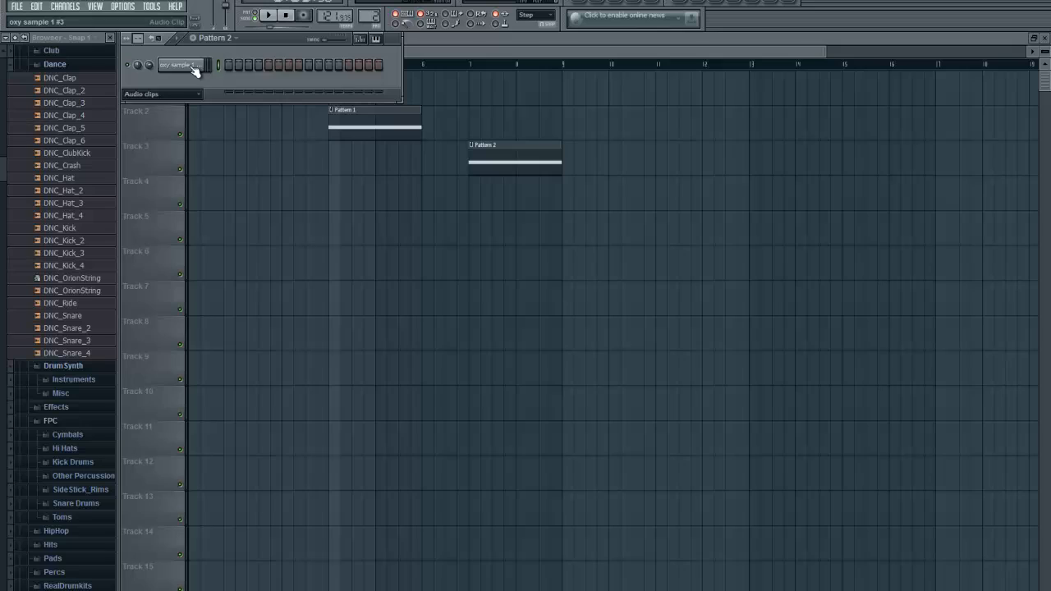
pyautogui.rightClick(193, 68)
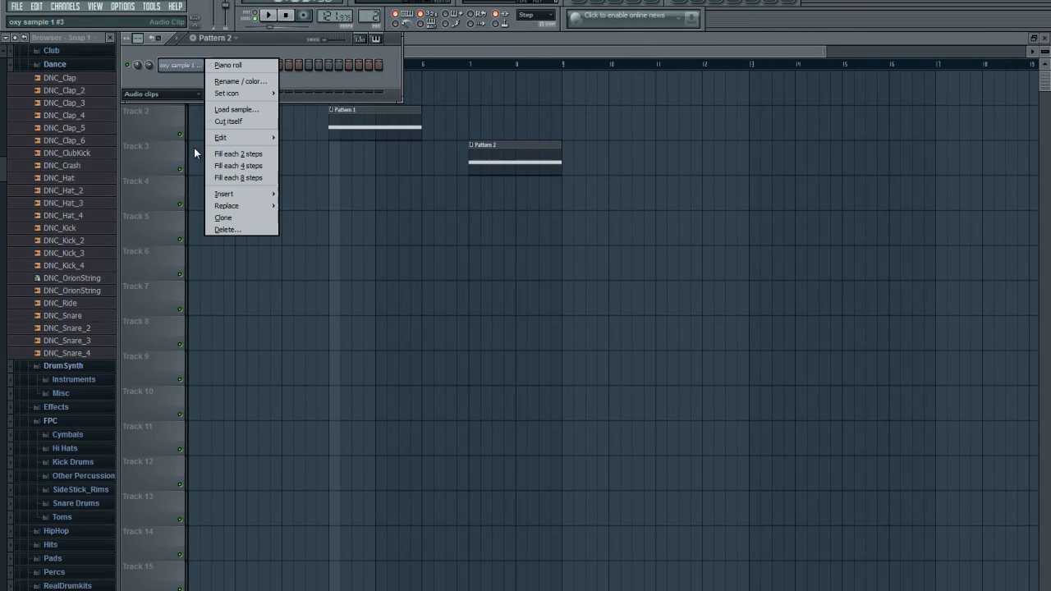
pyautogui.click(222, 229)
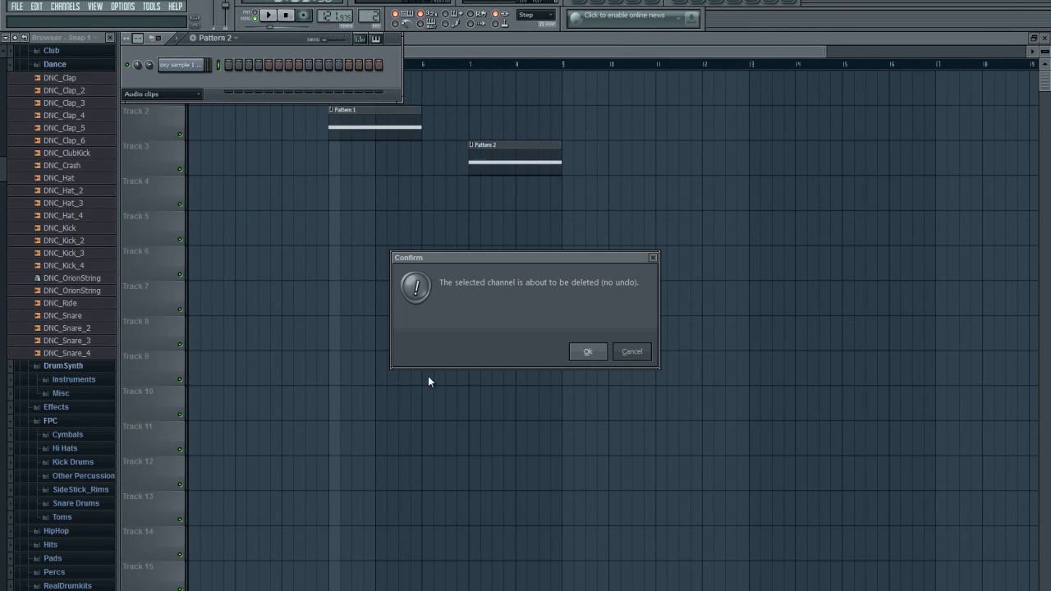
pyautogui.click(585, 356)
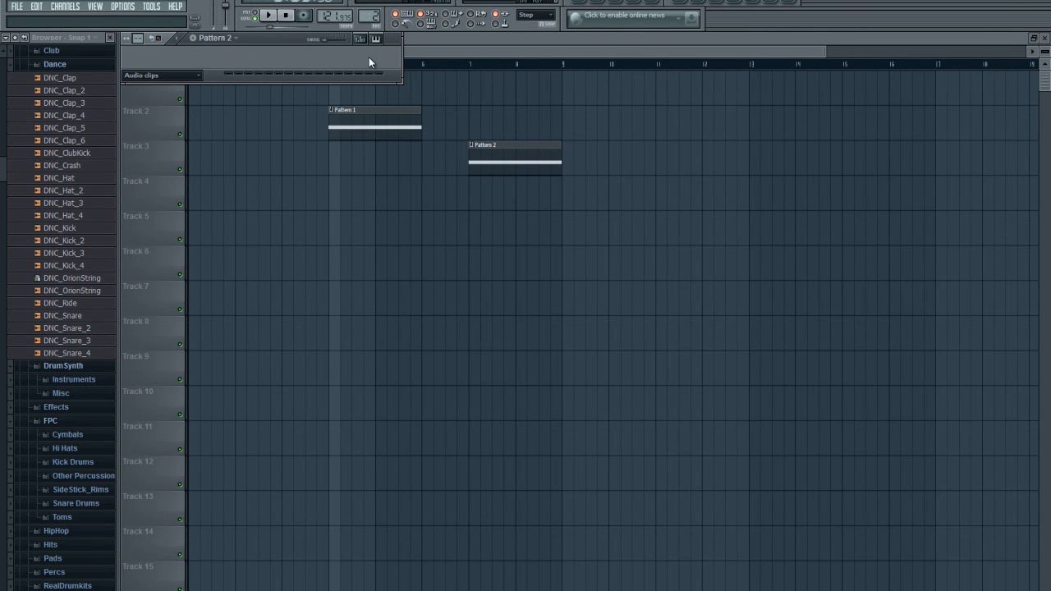
# Switch the step sequencer's channel filter to Unsorted and insert the Dominator VST plugin as a new channel above Hat
pyautogui.click(198, 77)
pyautogui.click(164, 116)
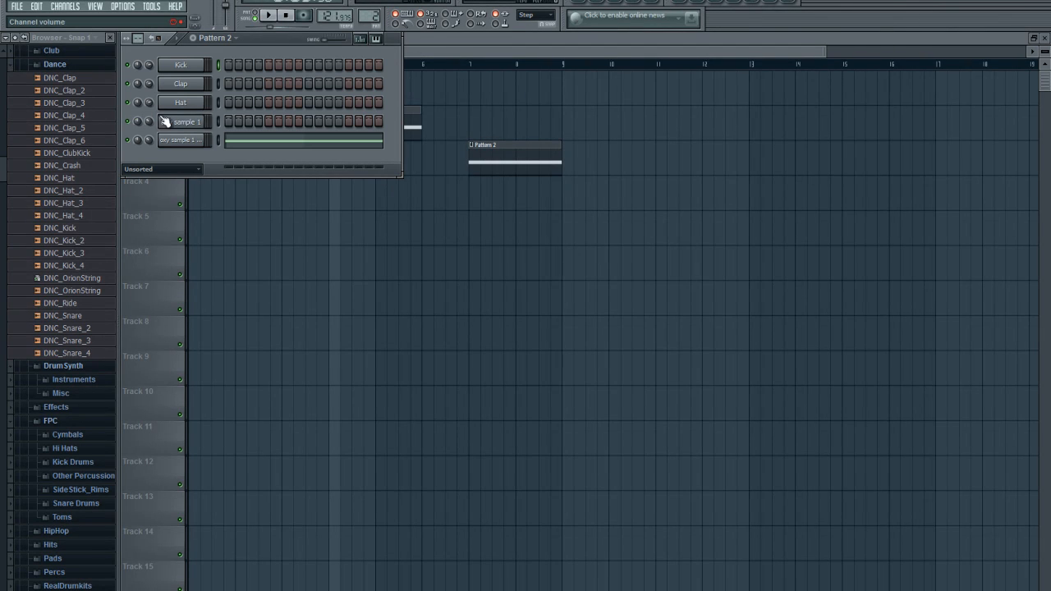
pyautogui.rightClick(187, 102)
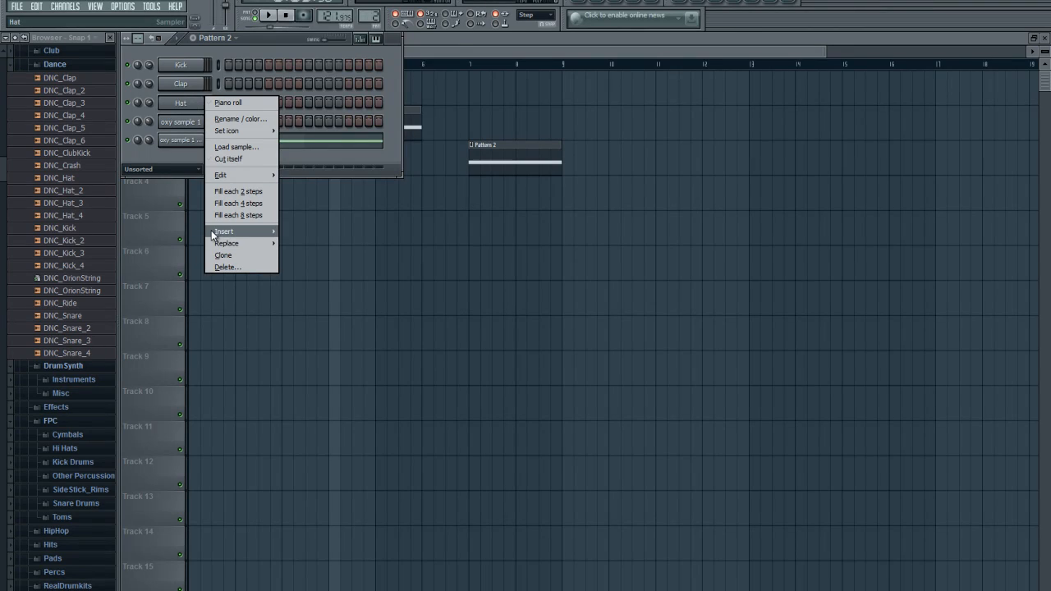
pyautogui.moveTo(213, 233)
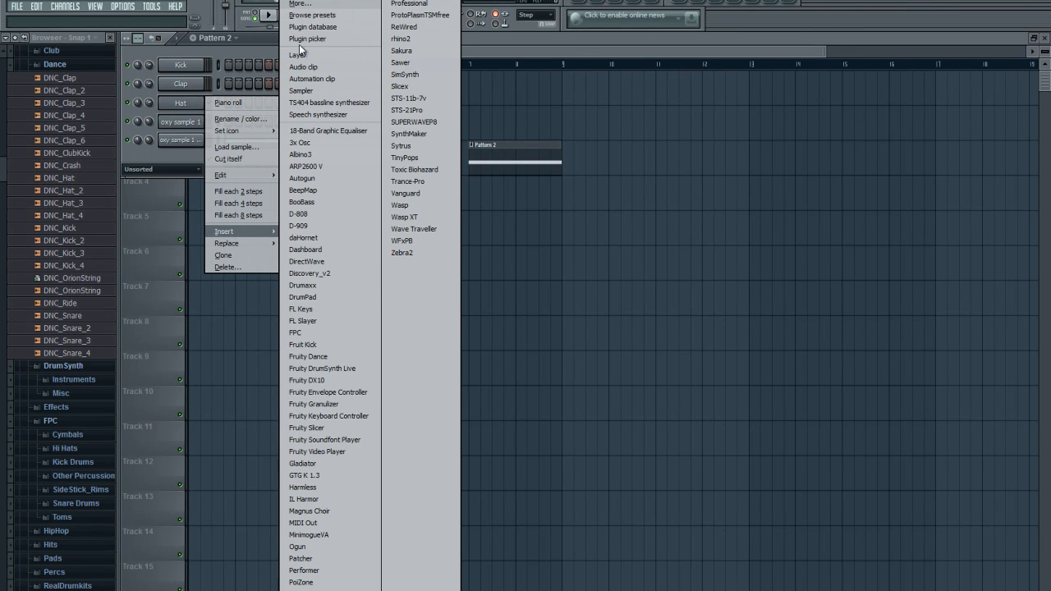
pyautogui.click(302, 6)
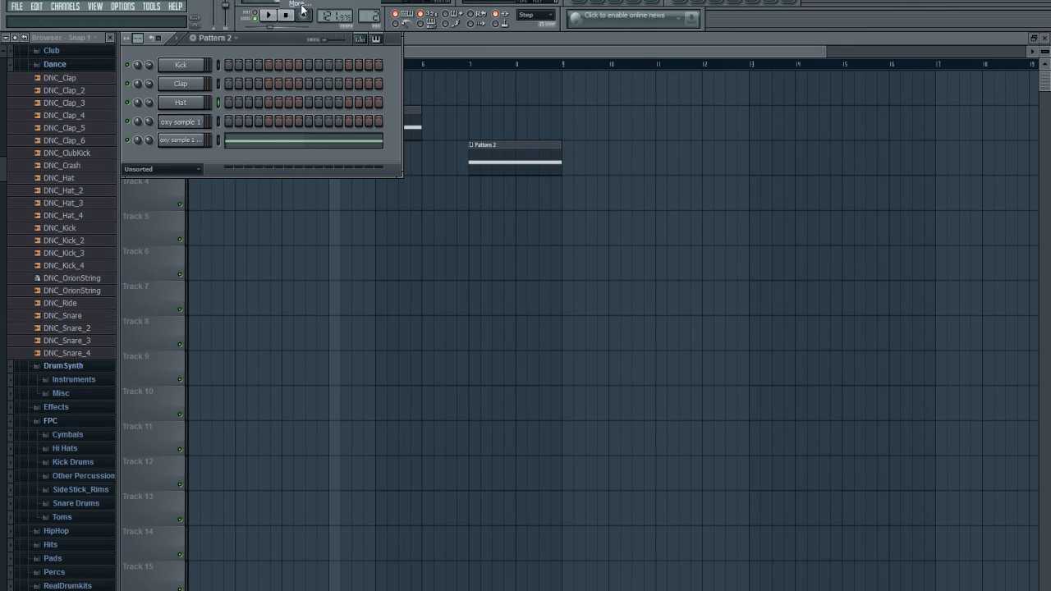
pyautogui.scroll(-5, 525, 378)
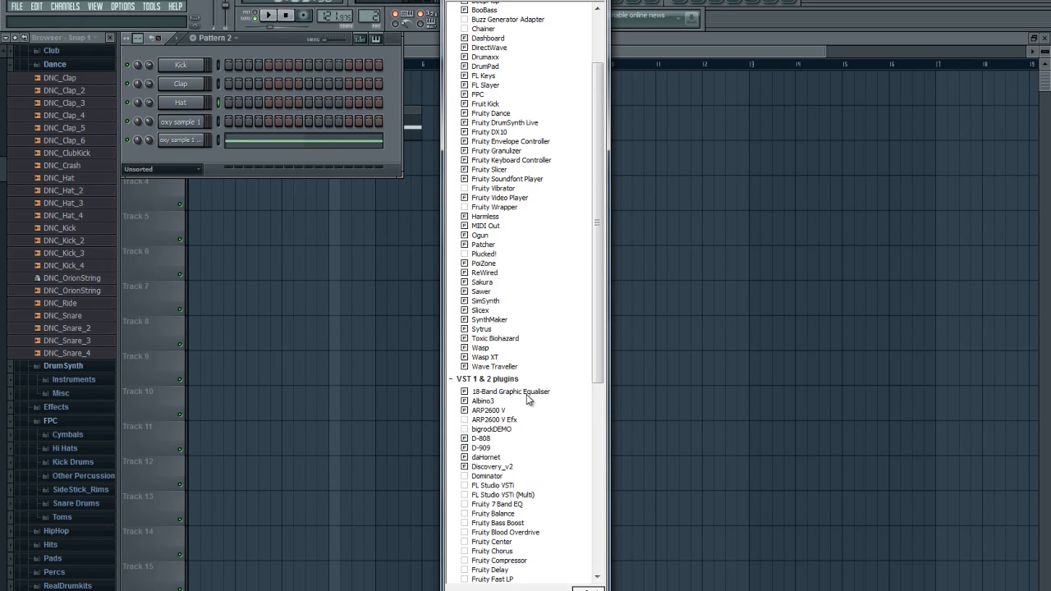
pyautogui.scroll(-1, 534, 399)
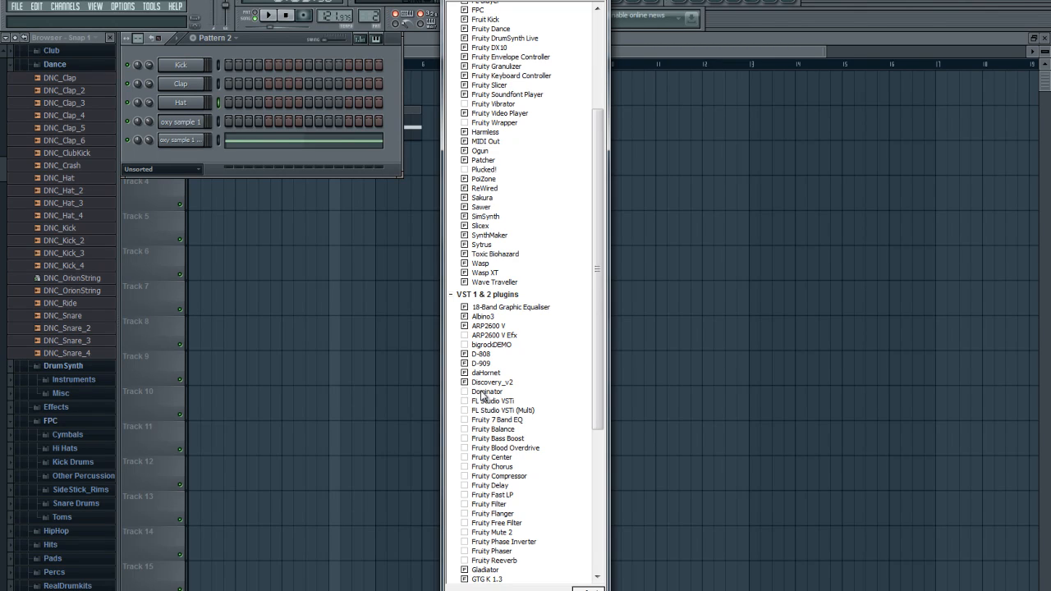
pyautogui.doubleClick(486, 392)
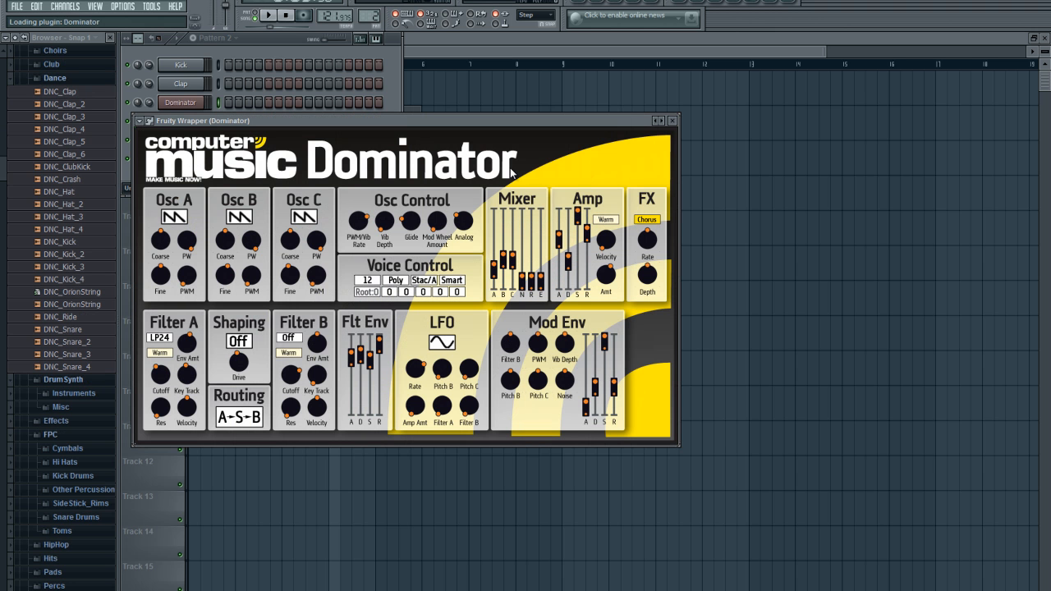
# Look through Dominator's preset list without choosing one and close the plugin window
pyautogui.click(143, 123)
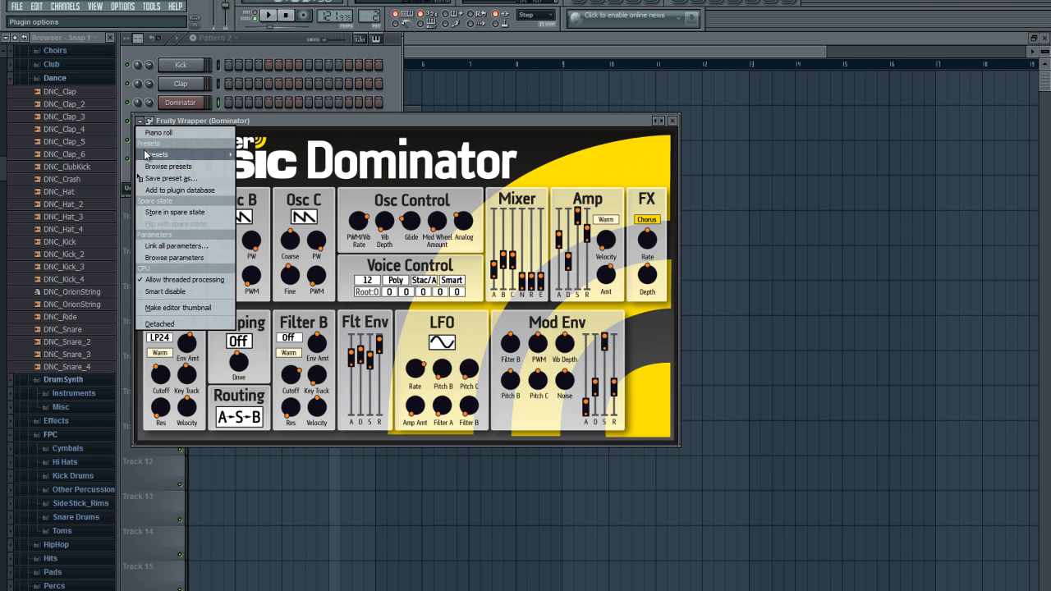
pyautogui.moveTo(146, 155)
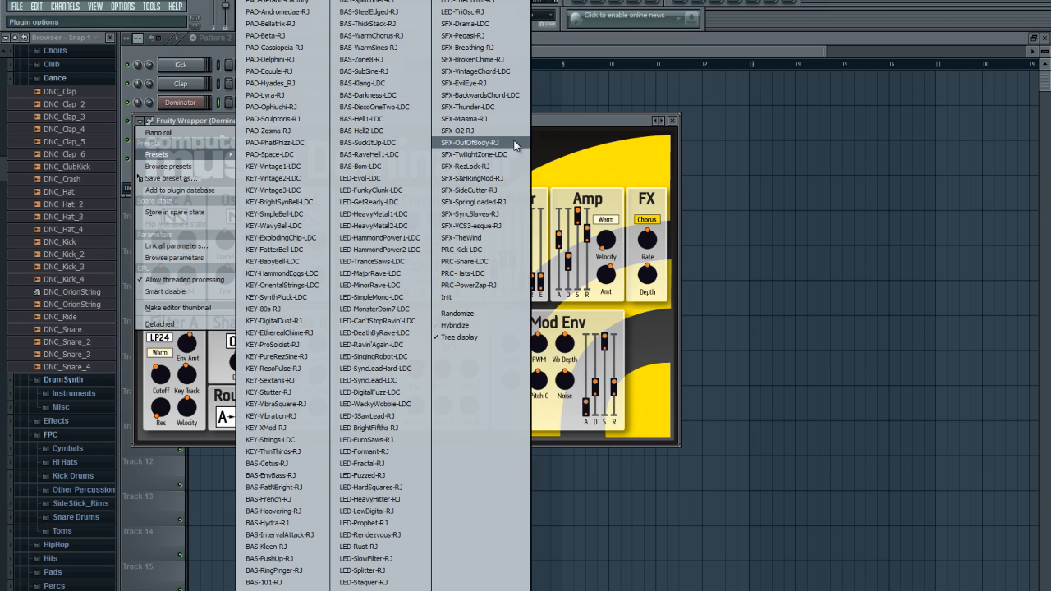
pyautogui.click(675, 122)
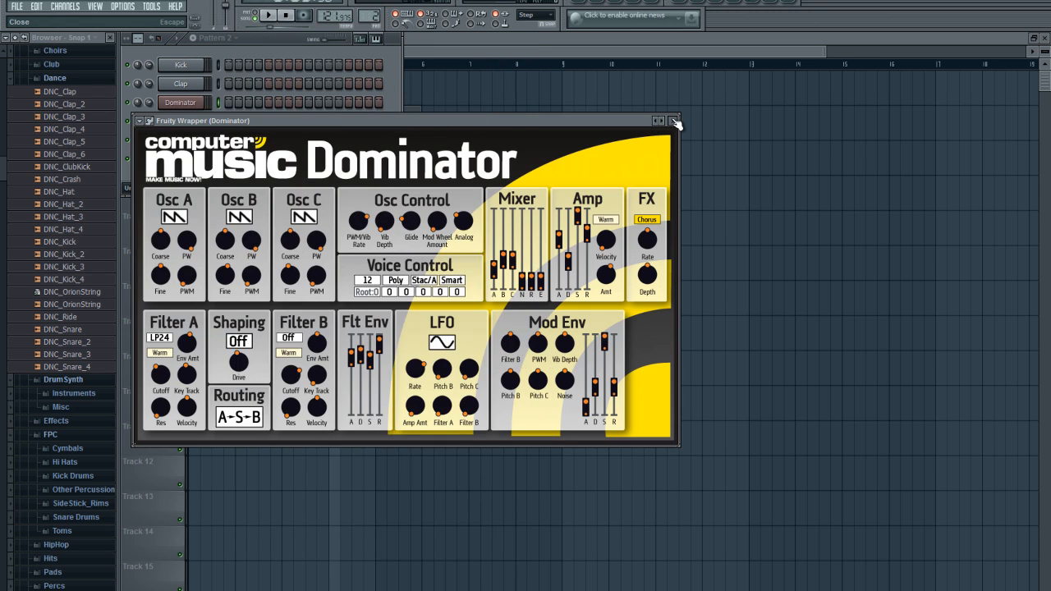
pyautogui.click(675, 122)
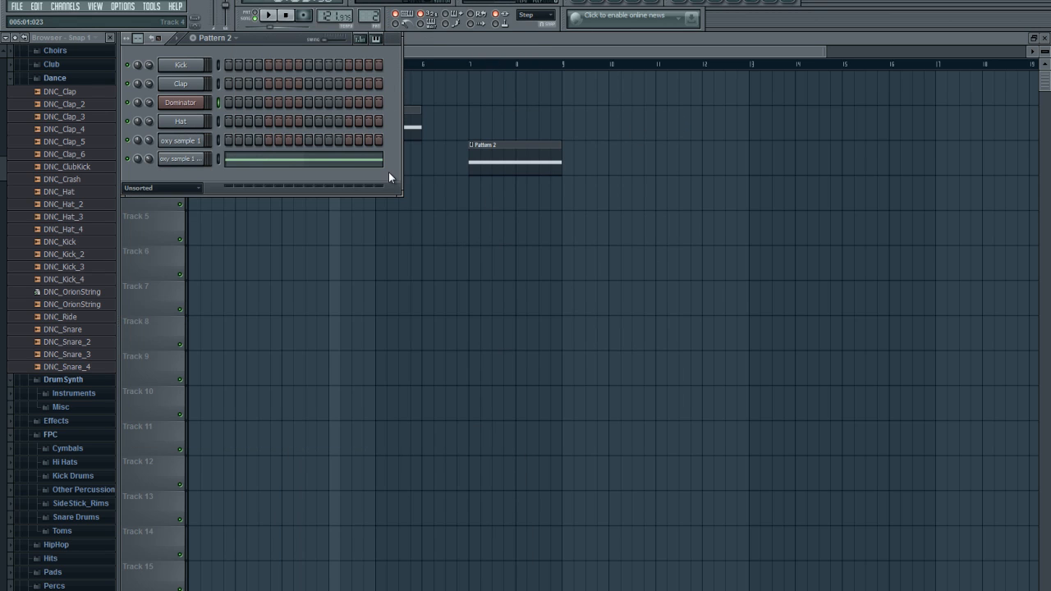
# Bring the playlist to the front and make the Pattern 1 clip on Track 2 the current playlist source
pyautogui.click(511, 37)
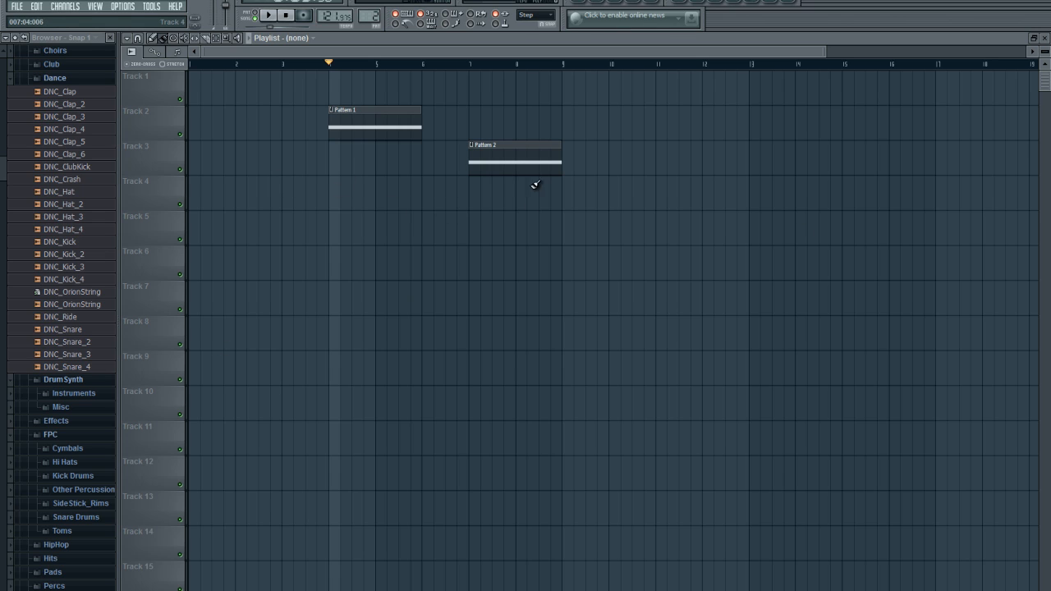
pyautogui.moveTo(518, 146); pyautogui.dragTo(520, 144)
pyautogui.moveTo(398, 111); pyautogui.dragTo(398, 112)
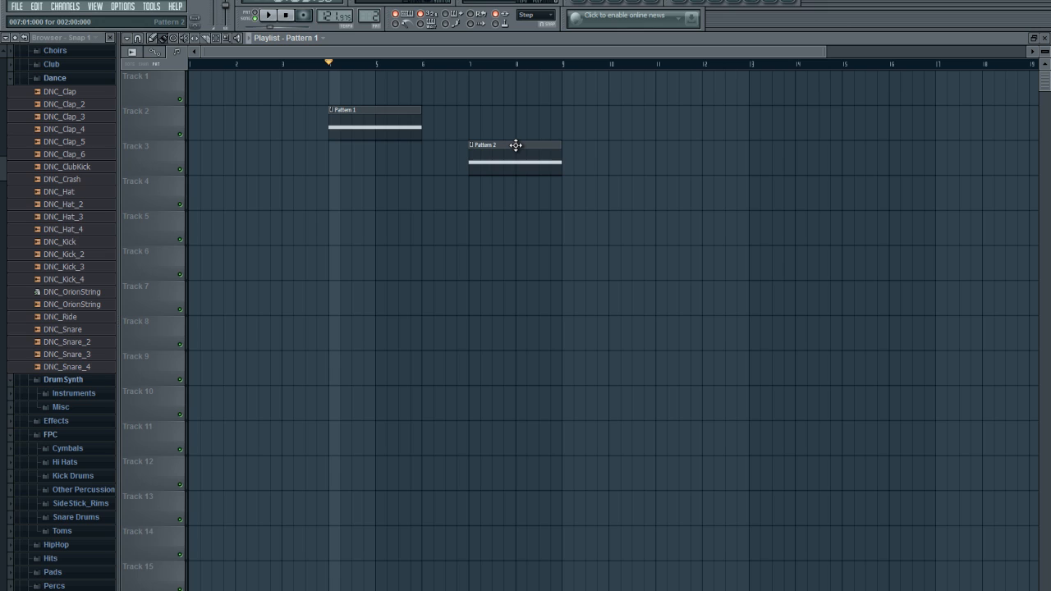
pyautogui.click(287, 16)
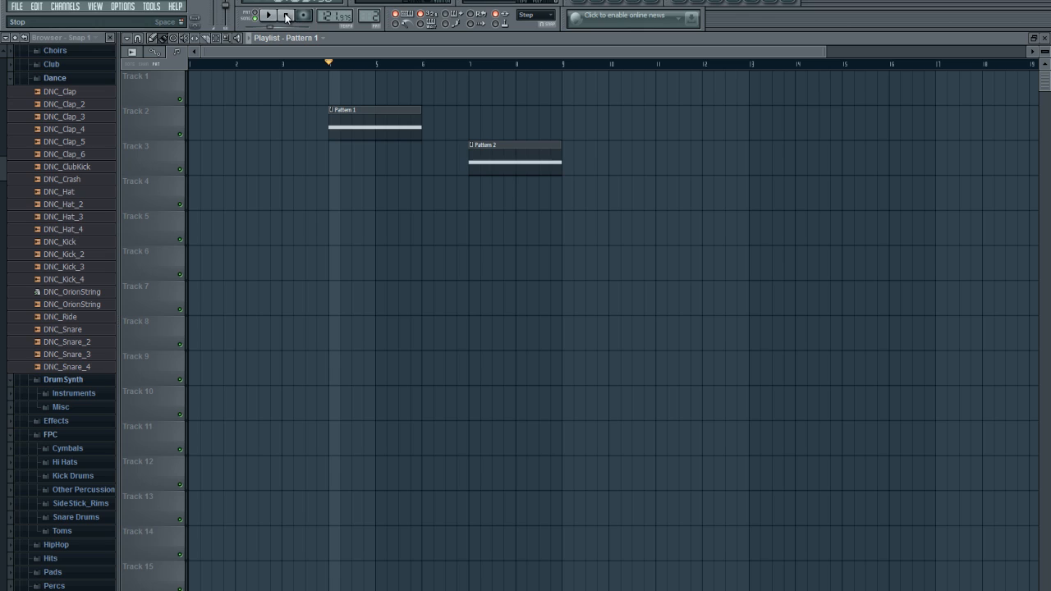